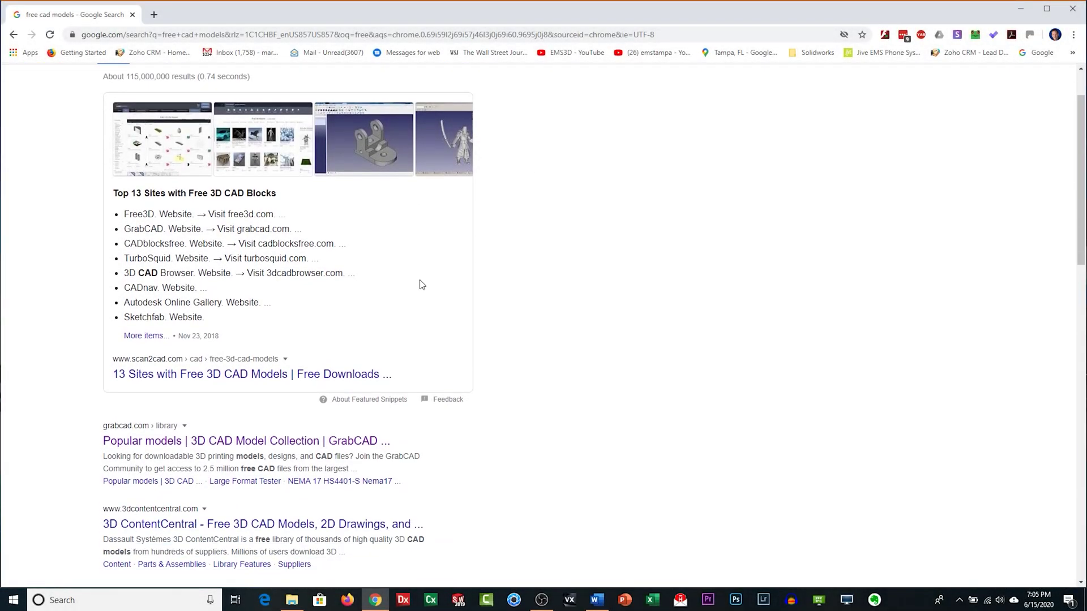
- Scroll the 'free cad models' Google results down to the GrabCAD library link
scroll(421, 284, down, 2)
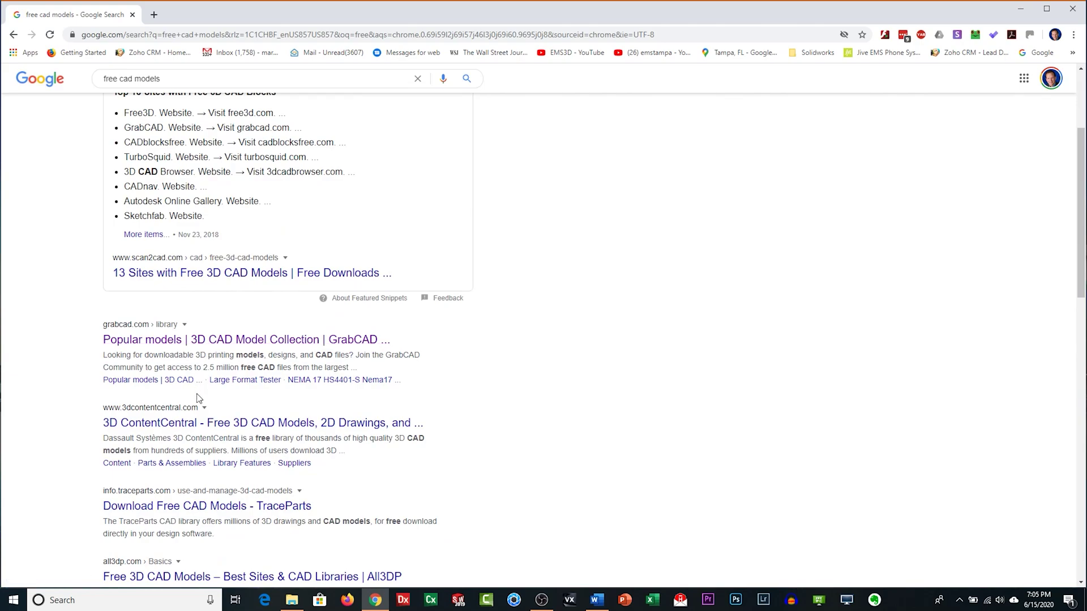
- Open the GrabCAD library and search it for 'huracan'
click(168, 340)
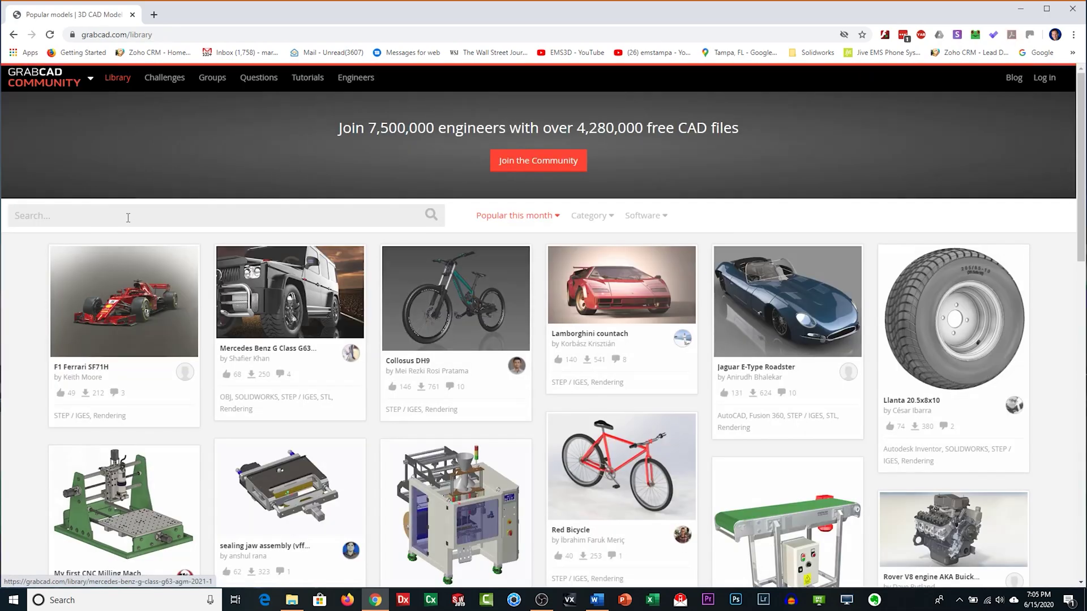
click(129, 219)
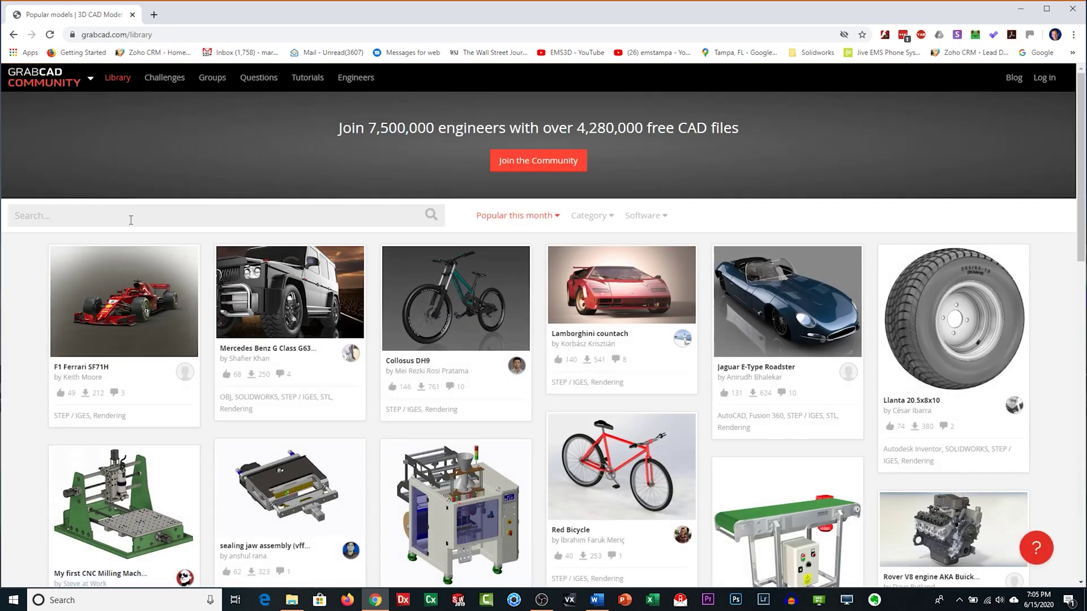
key(Return)
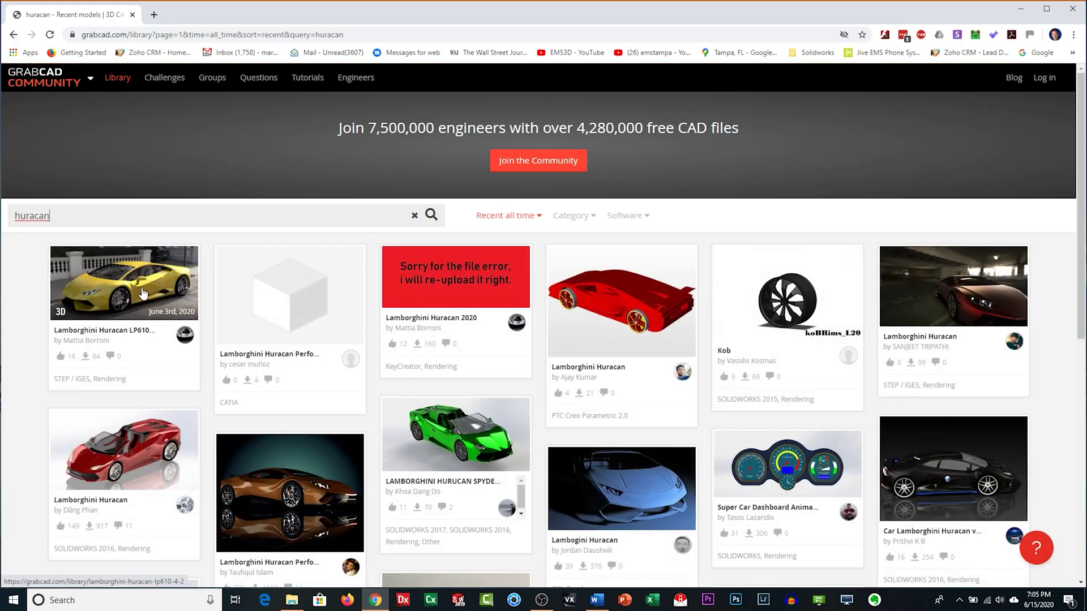
- Open the Lamborghini Huracan LP610-4 model page and browse its gallery images, including the front view
click(143, 293)
scroll(164, 351, down, 2)
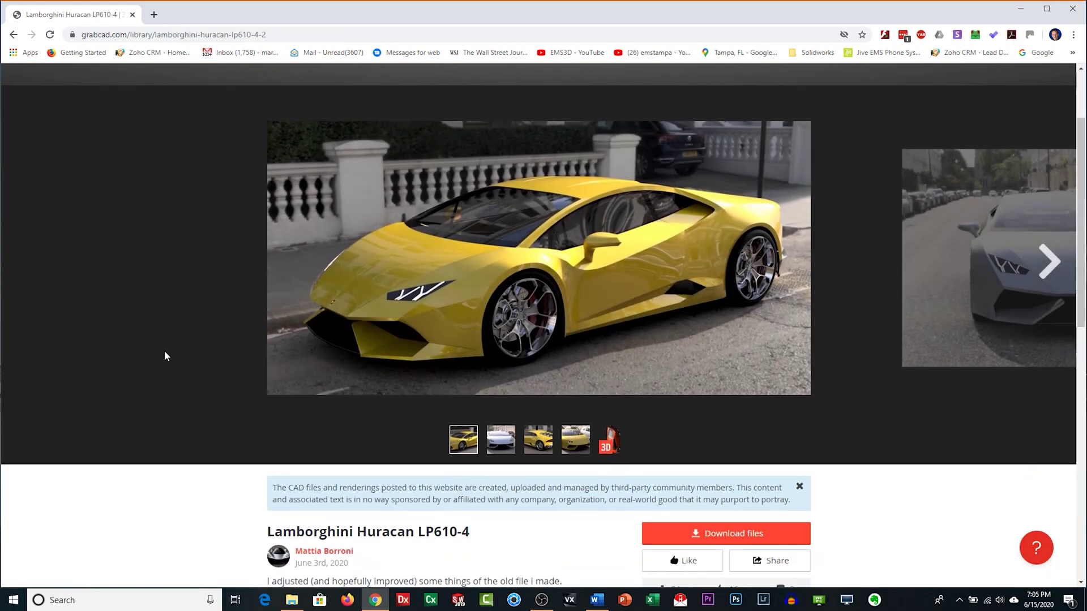
click(542, 447)
click(573, 446)
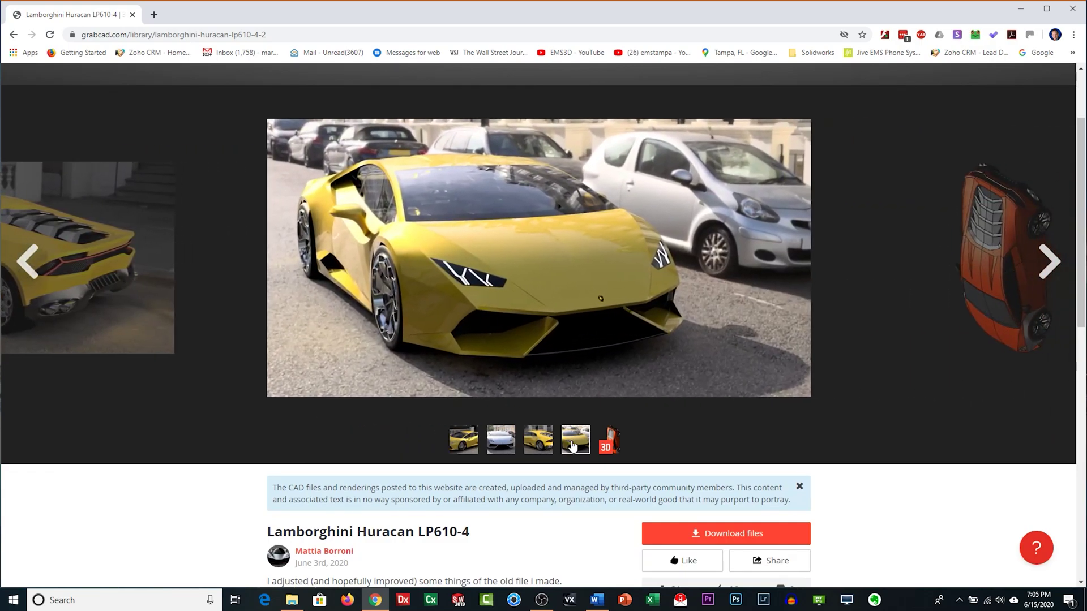
scroll(509, 449, down, 7)
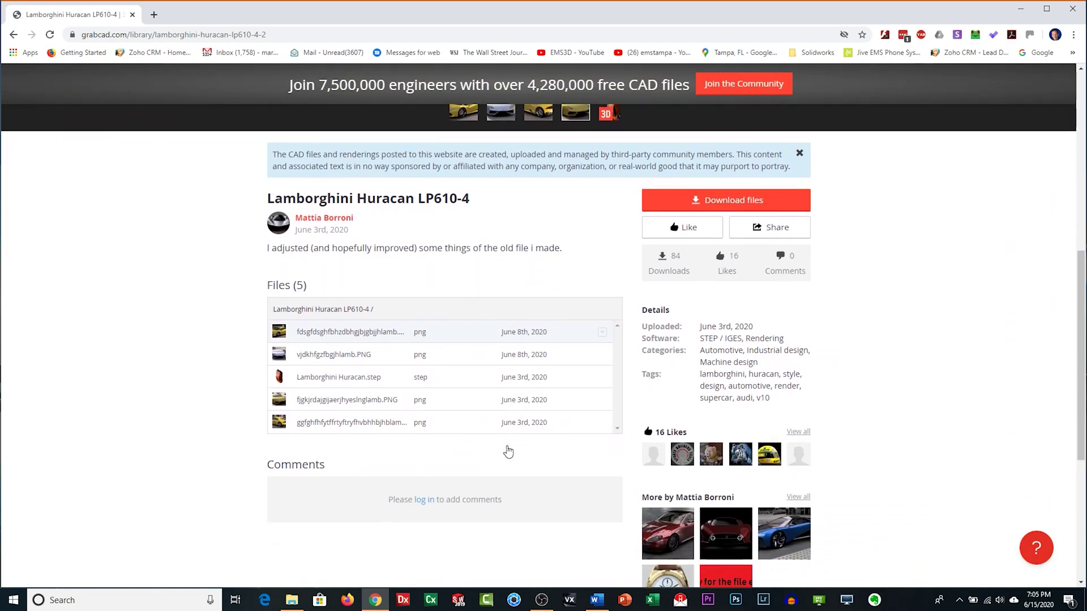
scroll(779, 326, up, 9)
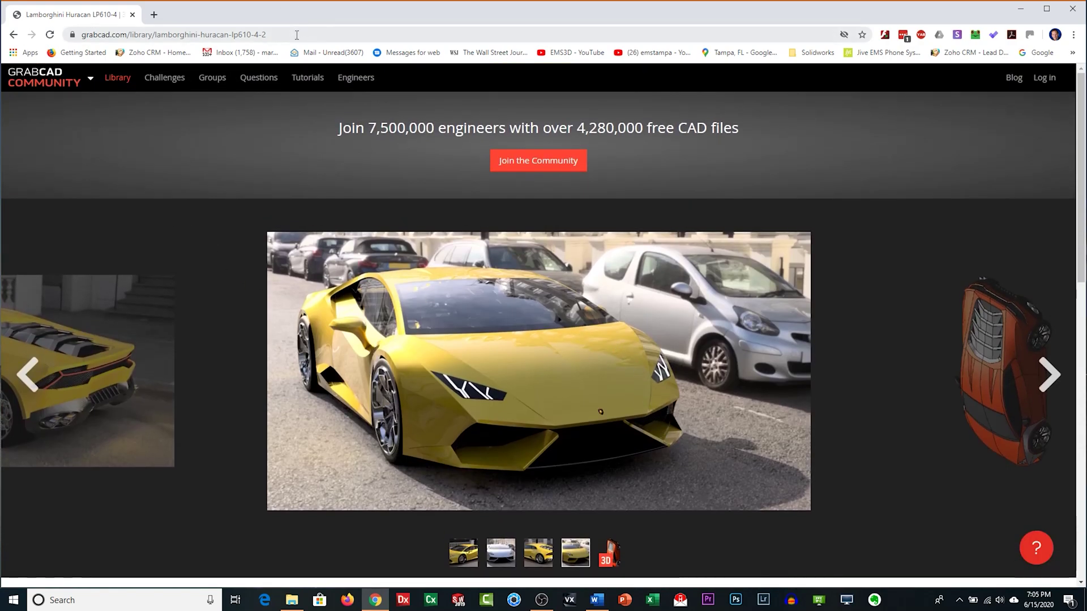
- Search the web for 'turbo' and open the TurboSquid website
click(297, 35)
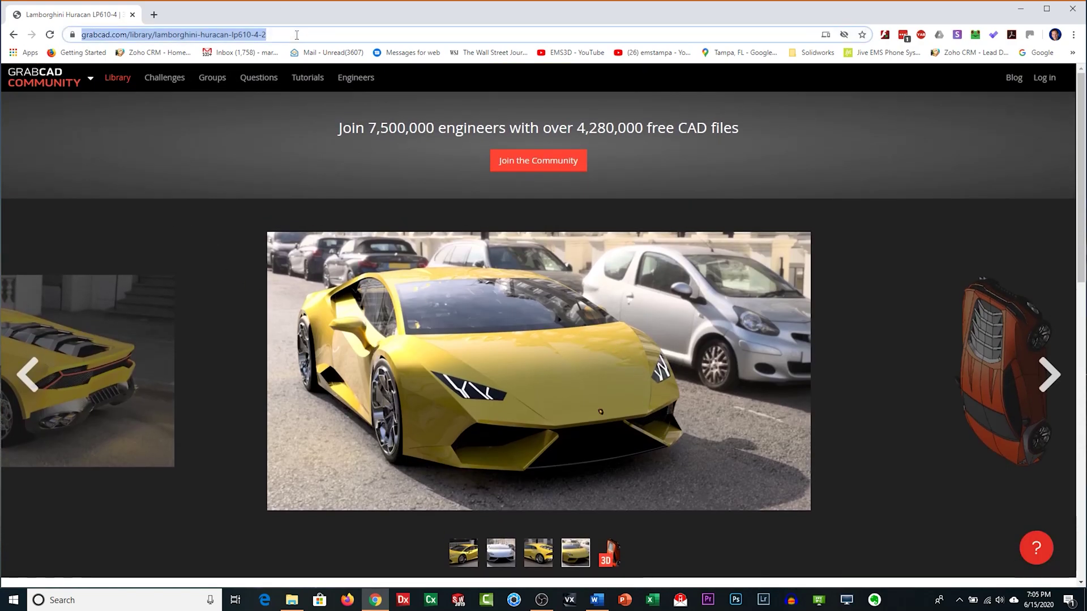
text(turbosquid)
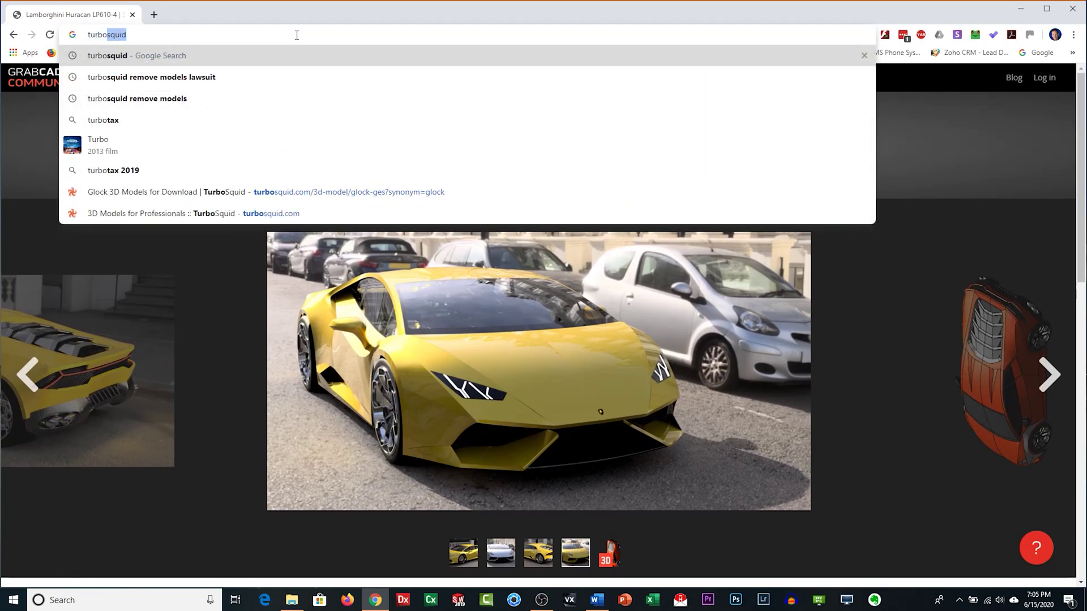
key(Return)
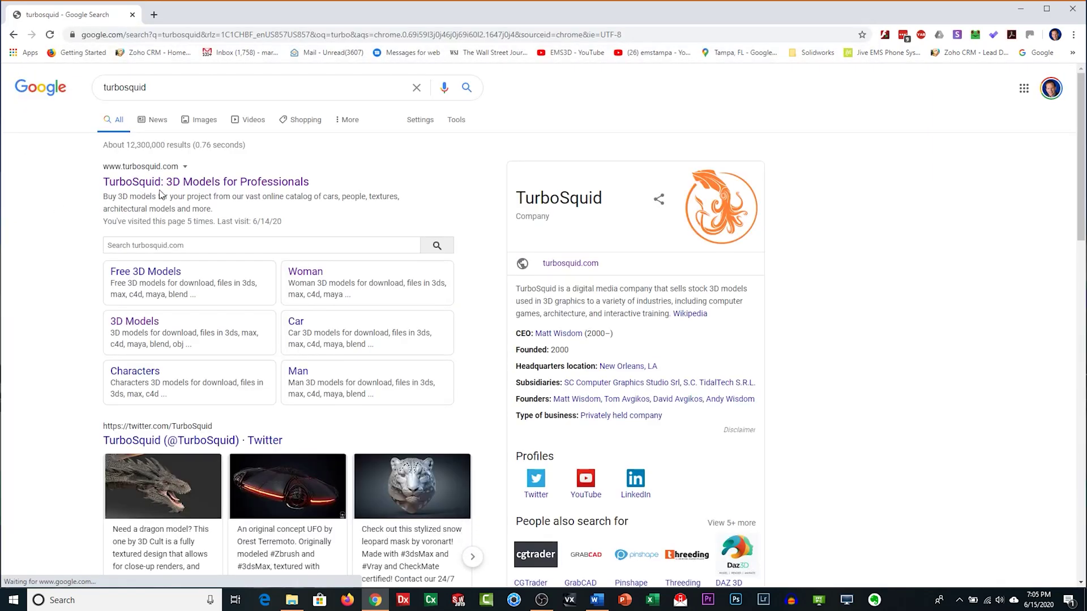
click(162, 182)
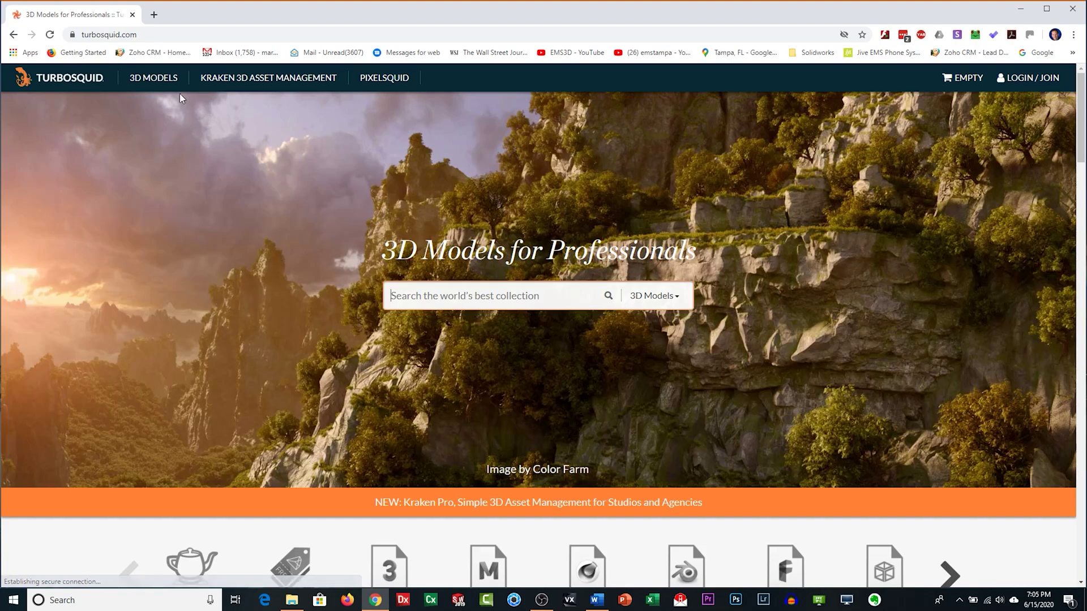
- Open TurboSquid's Car 3D Models category and scroll through the grid of car models
click(151, 76)
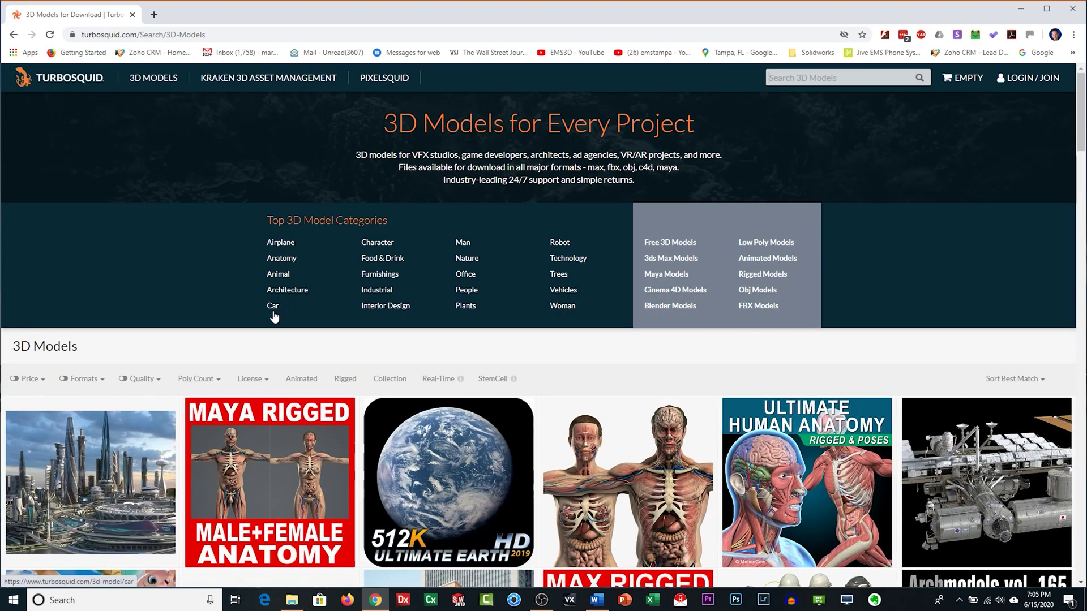
click(273, 307)
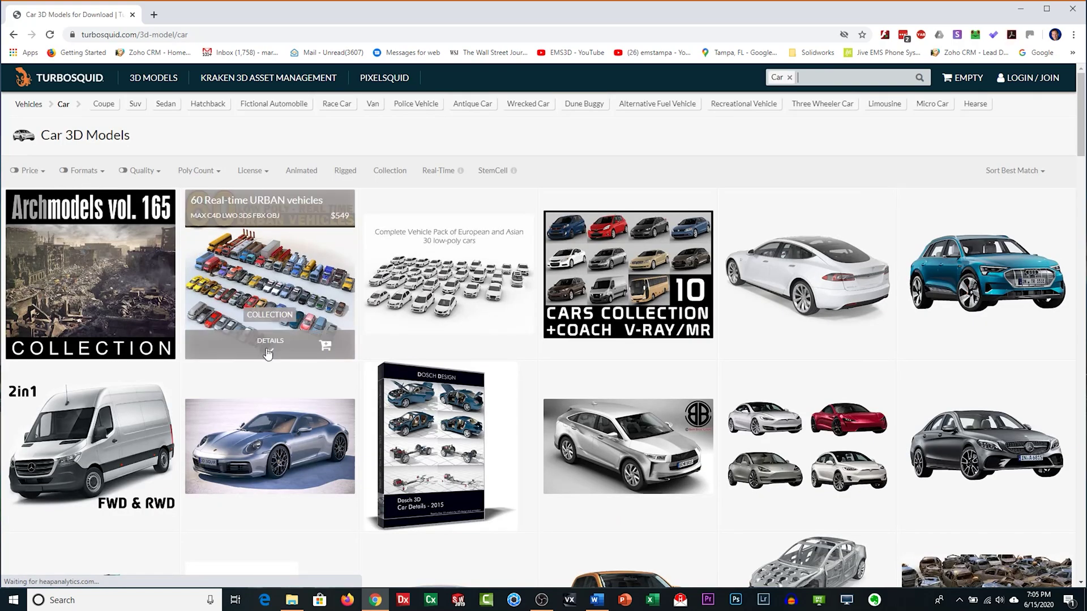
scroll(267, 354, down, 3)
scroll(268, 354, down, 8)
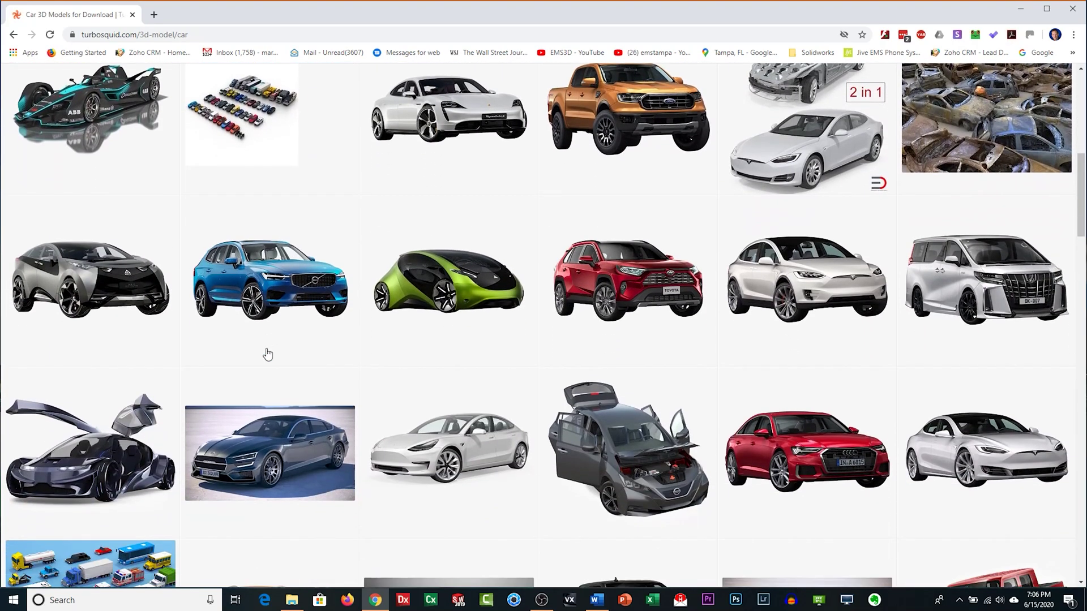
scroll(268, 355, down, 1)
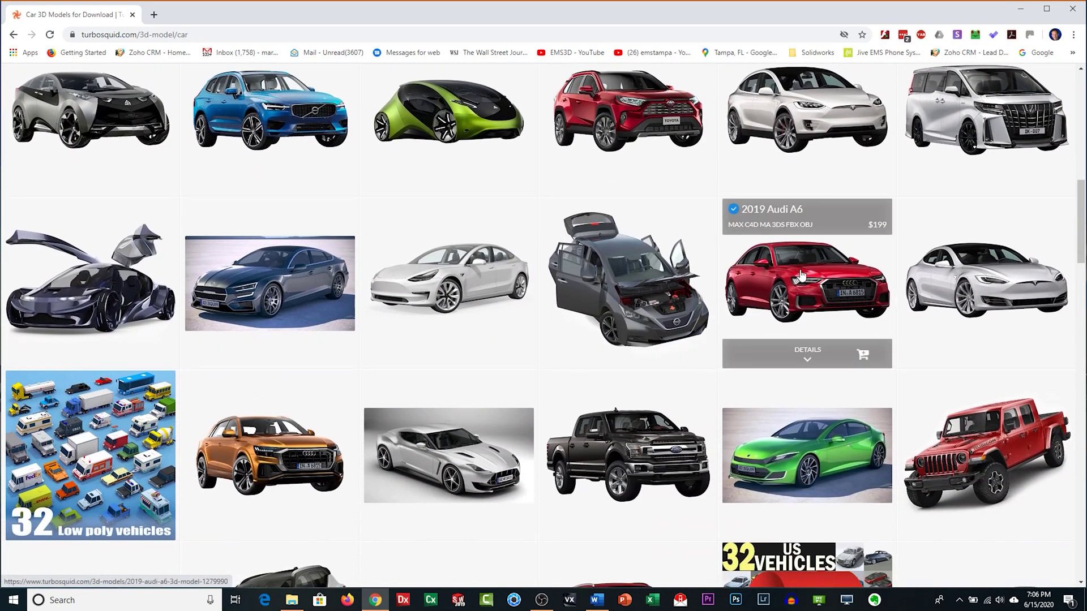
- Open the 2019 Audi A6 page and view front, rear, headlight images up to doors-open rear view
click(801, 276)
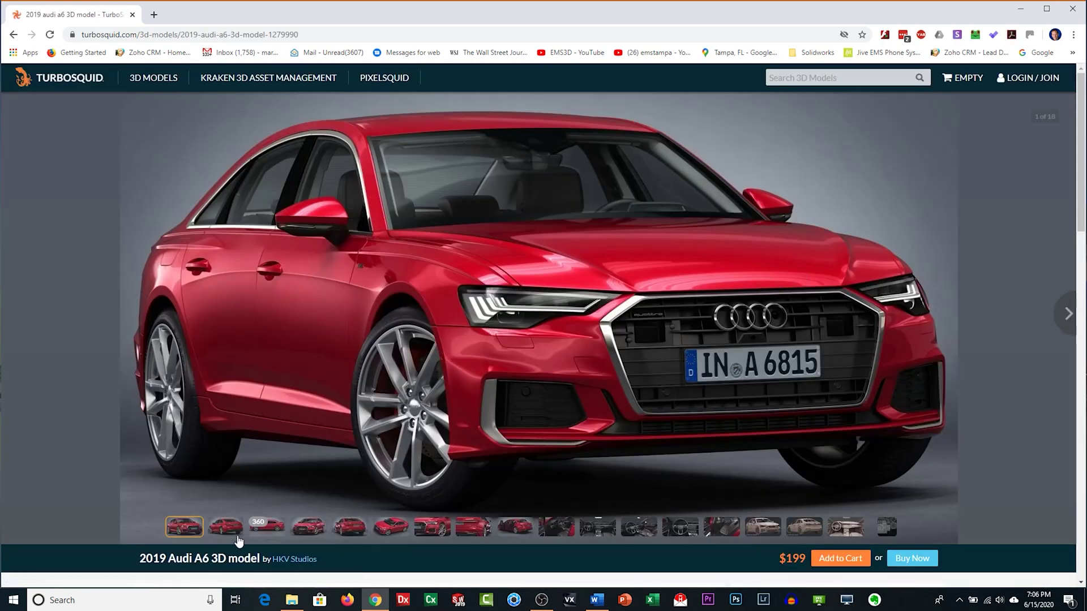
click(226, 537)
click(309, 527)
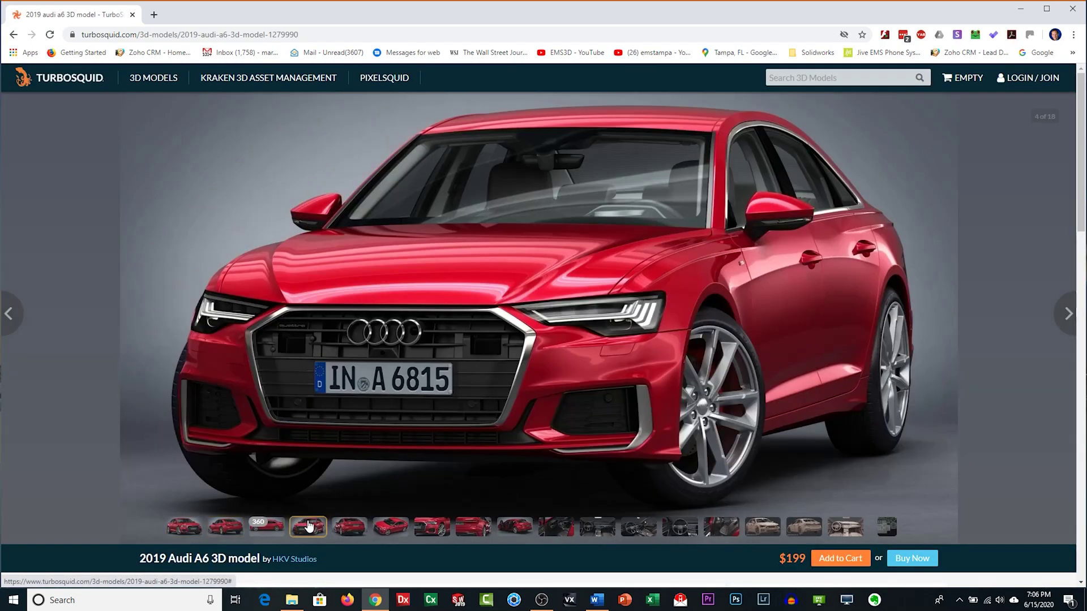
click(359, 530)
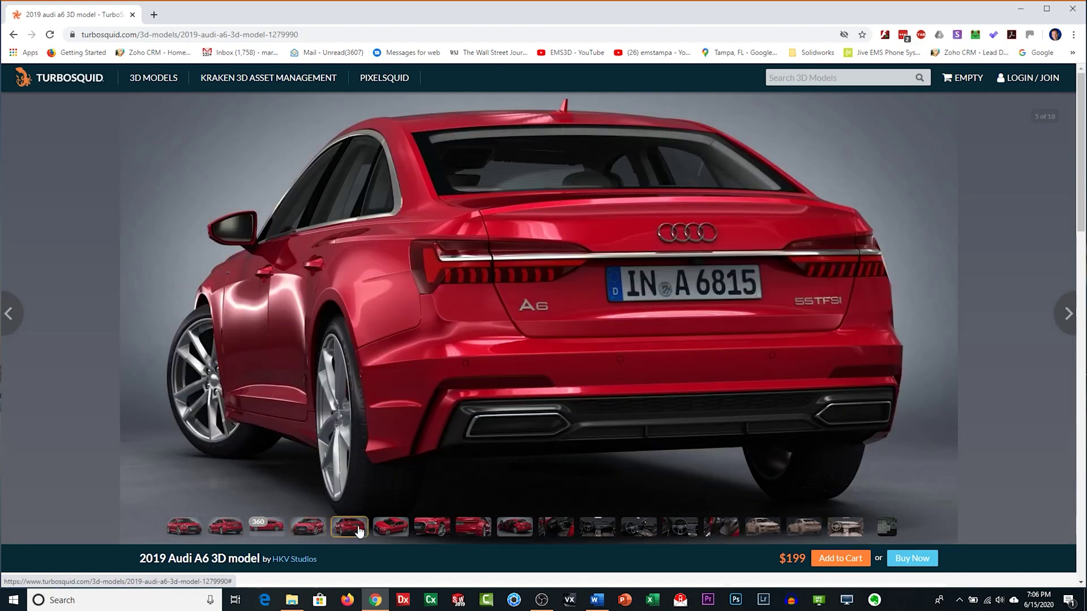
click(387, 531)
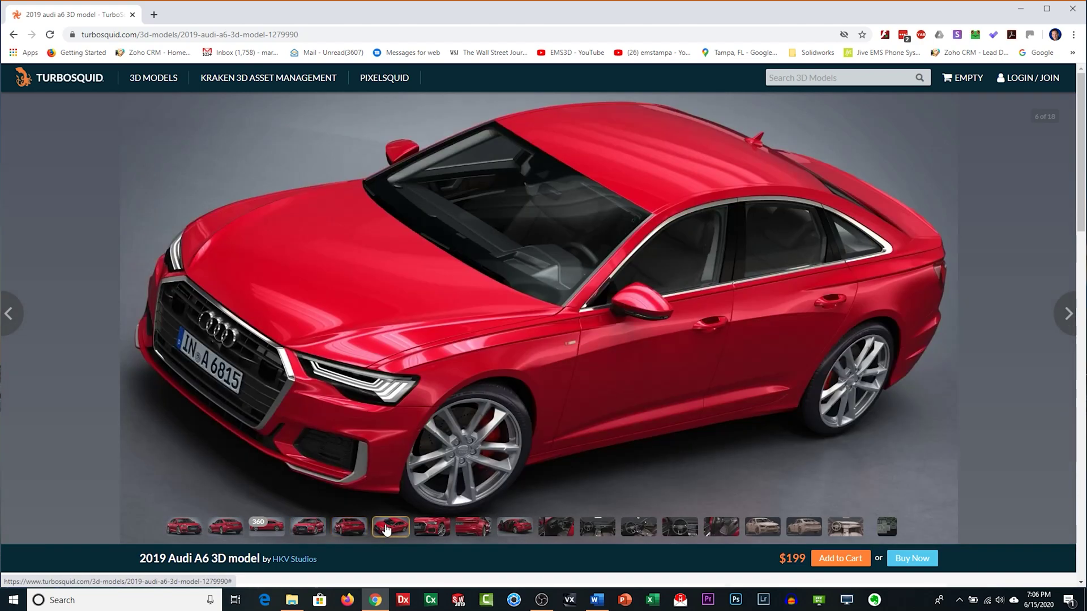
click(438, 529)
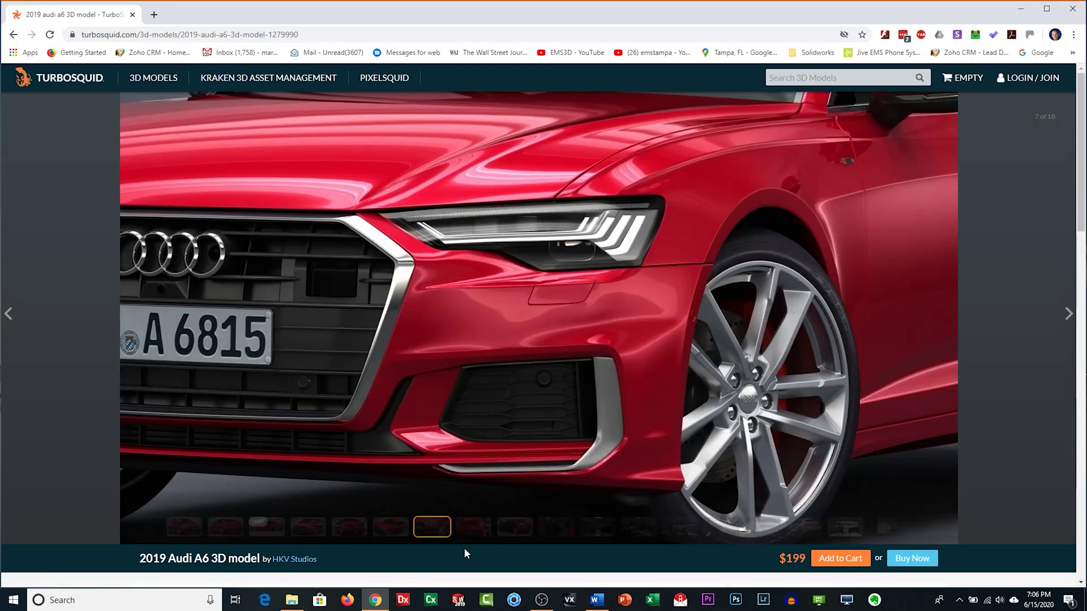
click(469, 532)
click(512, 525)
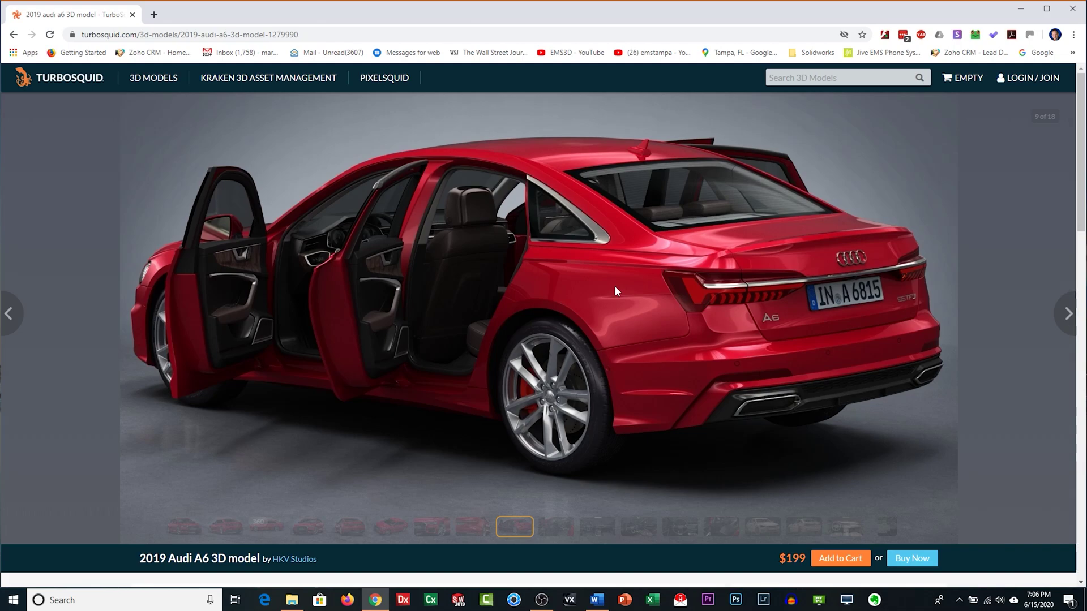
scroll(615, 291, down, 1)
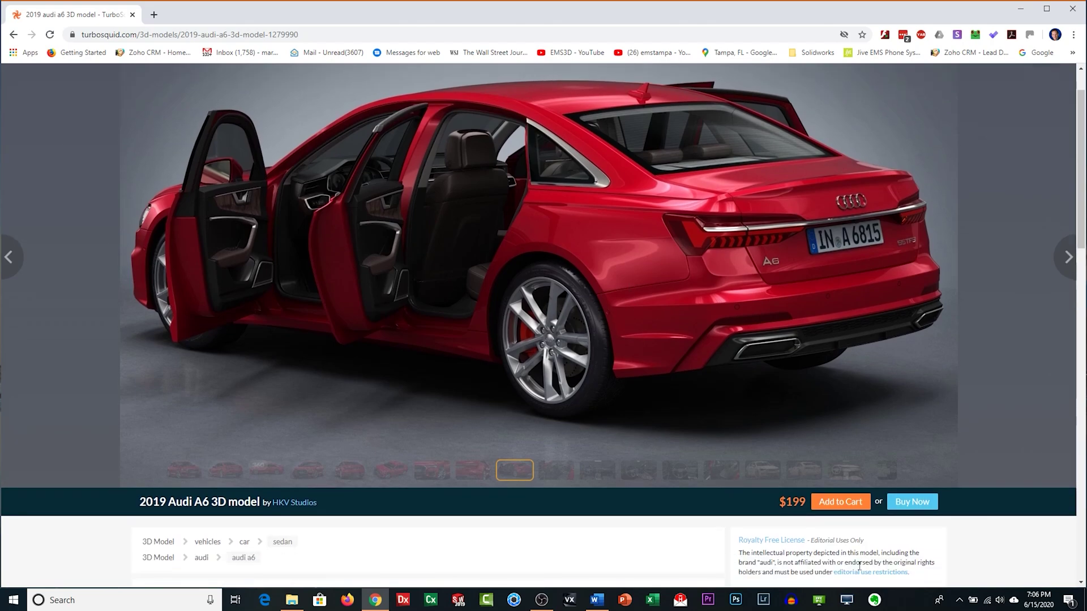
scroll(437, 360, up, 1)
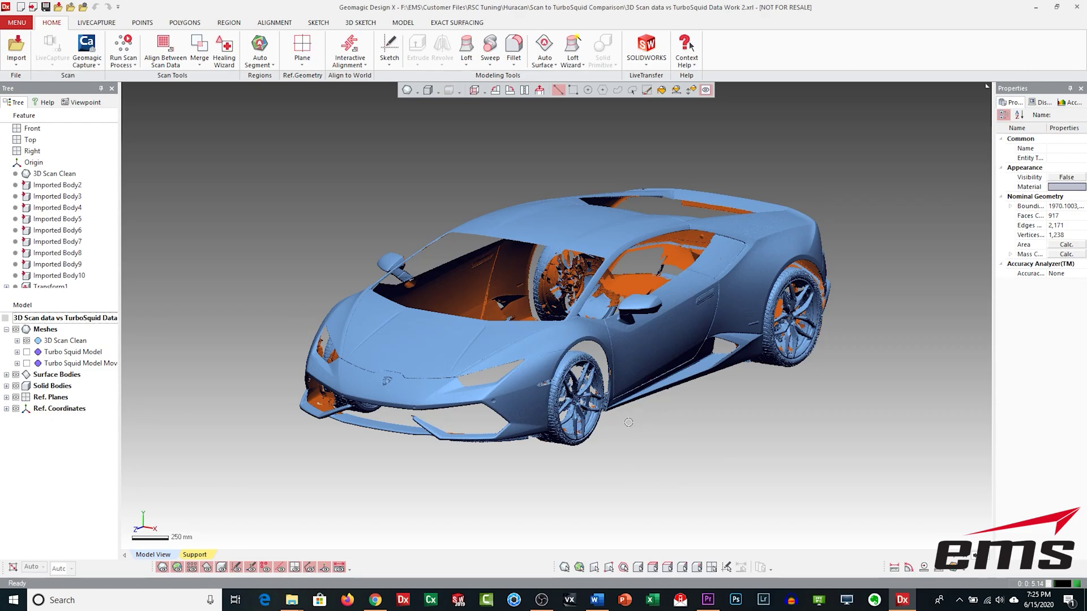
right_drag(641, 277, 629, 373)
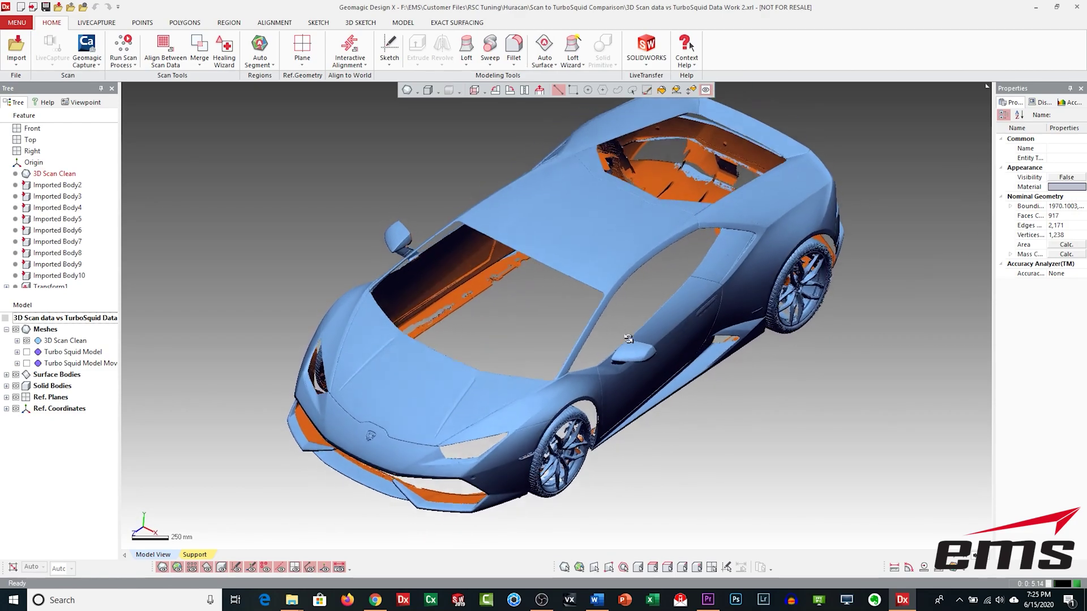
right_drag(628, 335, 627, 267)
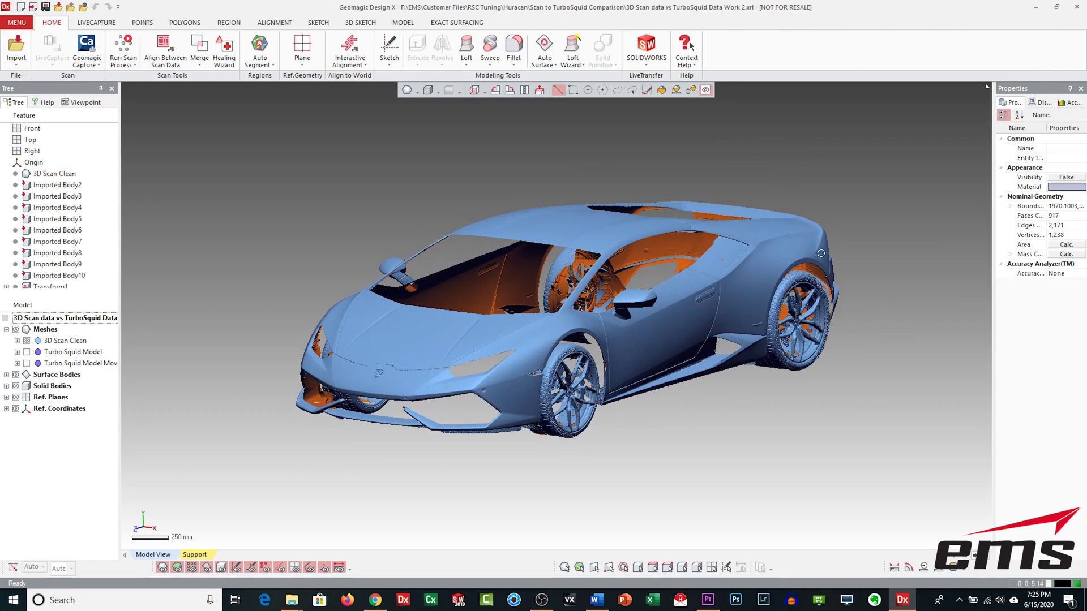
right_drag(755, 350, 738, 346)
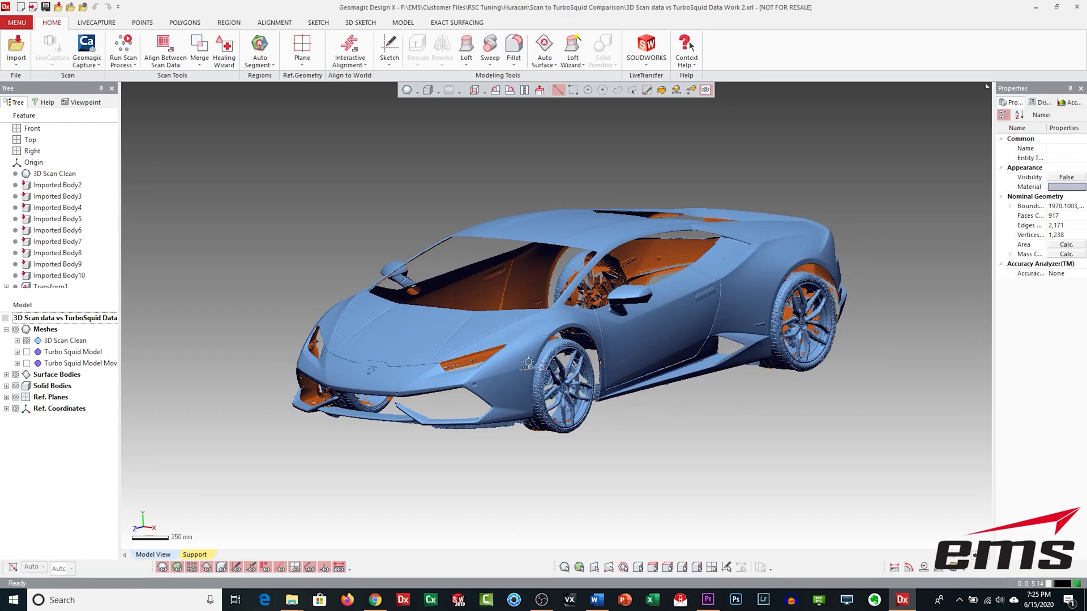
right_drag(482, 356, 896, 328)
right_drag(645, 391, 522, 357)
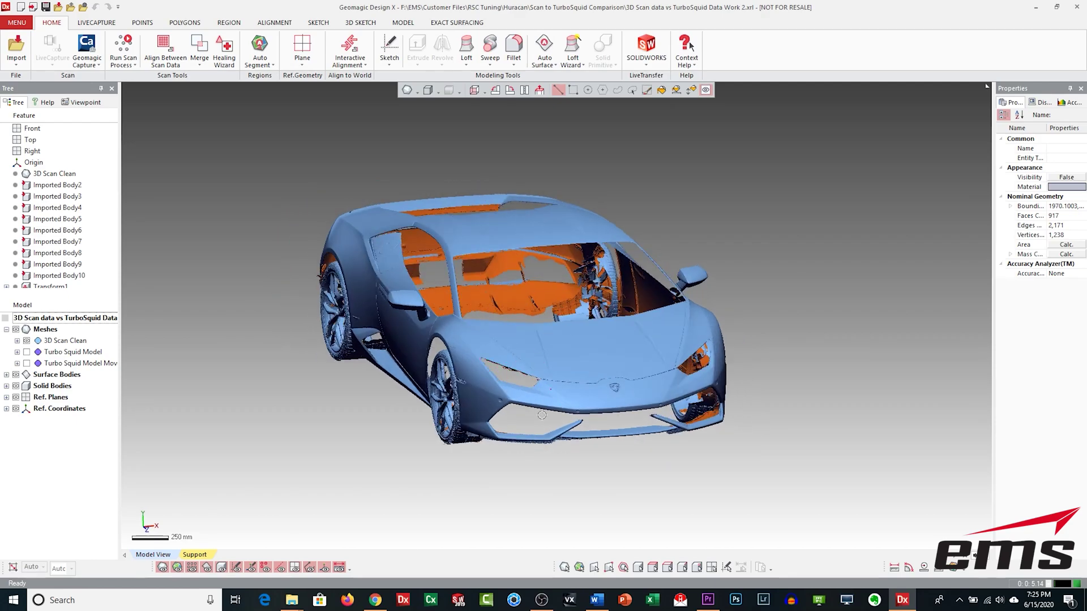
right_drag(595, 414, 665, 225)
right_drag(771, 328, 463, 310)
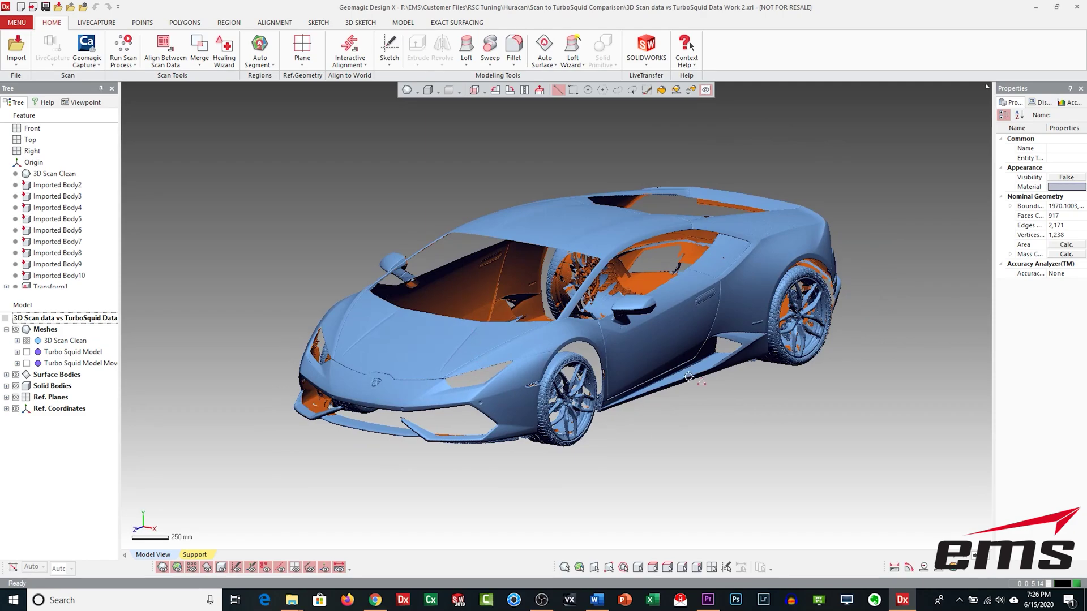
right_drag(544, 389, 544, 369)
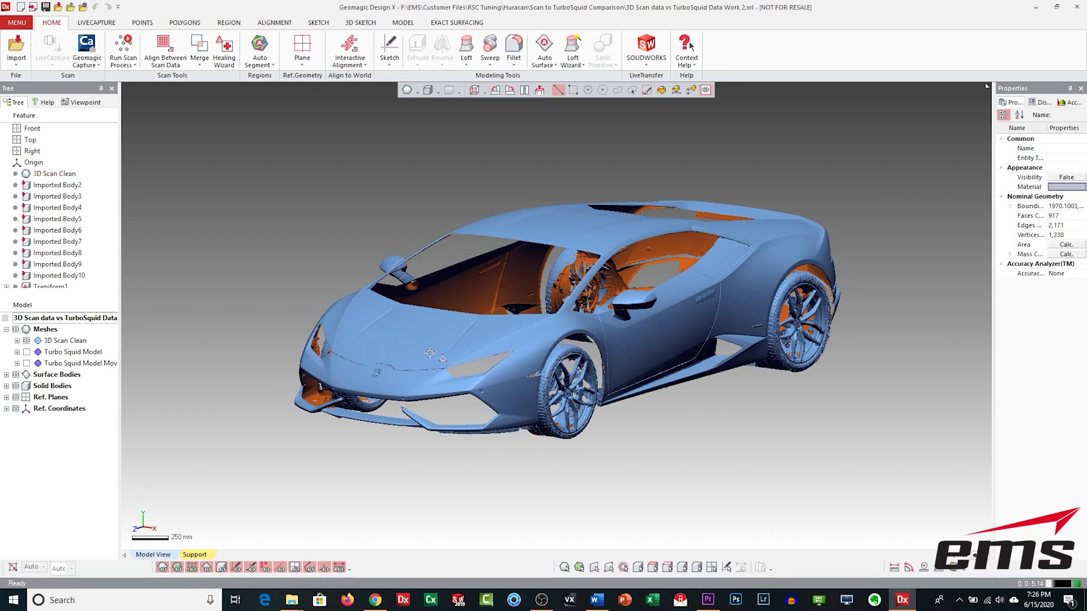
right_drag(504, 374, 543, 404)
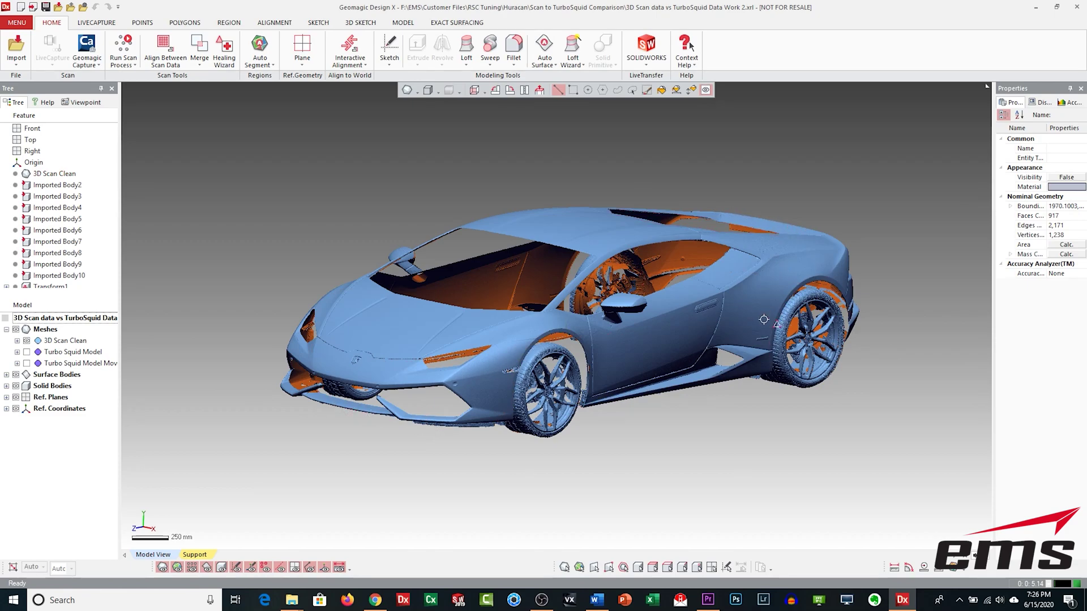
right_drag(766, 315, 636, 392)
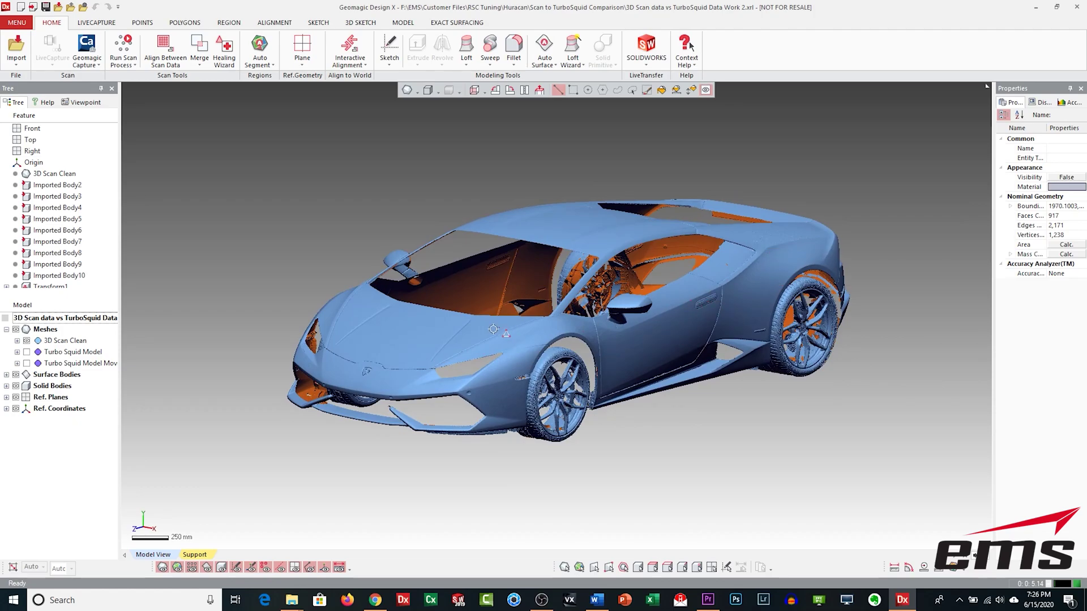
right_drag(764, 307, 661, 383)
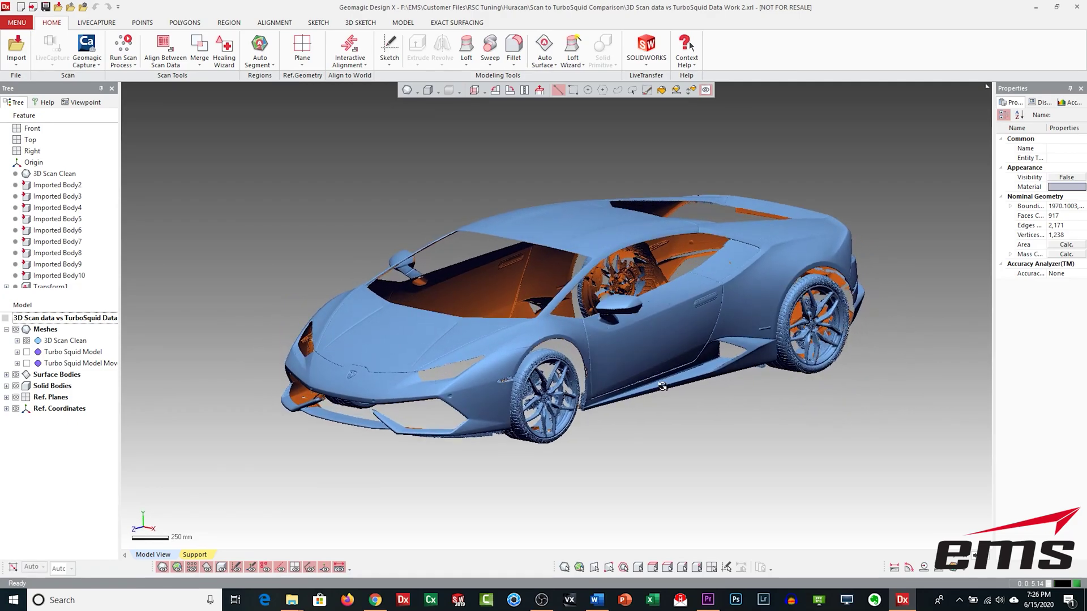
- Make Turbo Squid Model Moved visible and fit both cars in a front view
click(26, 364)
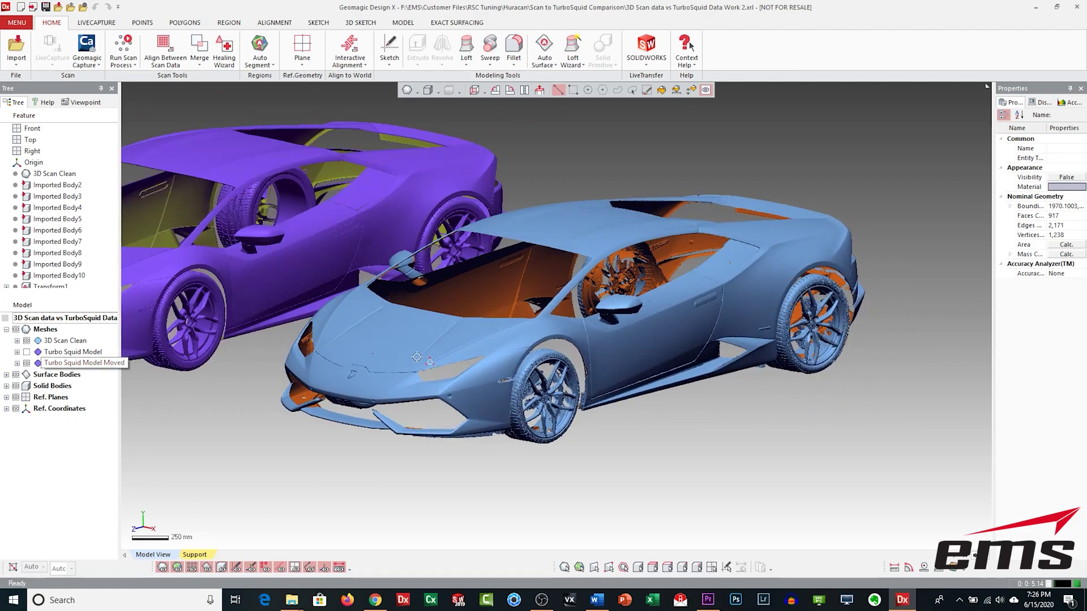
scroll(609, 369, up, 3)
key(ctrl+1)
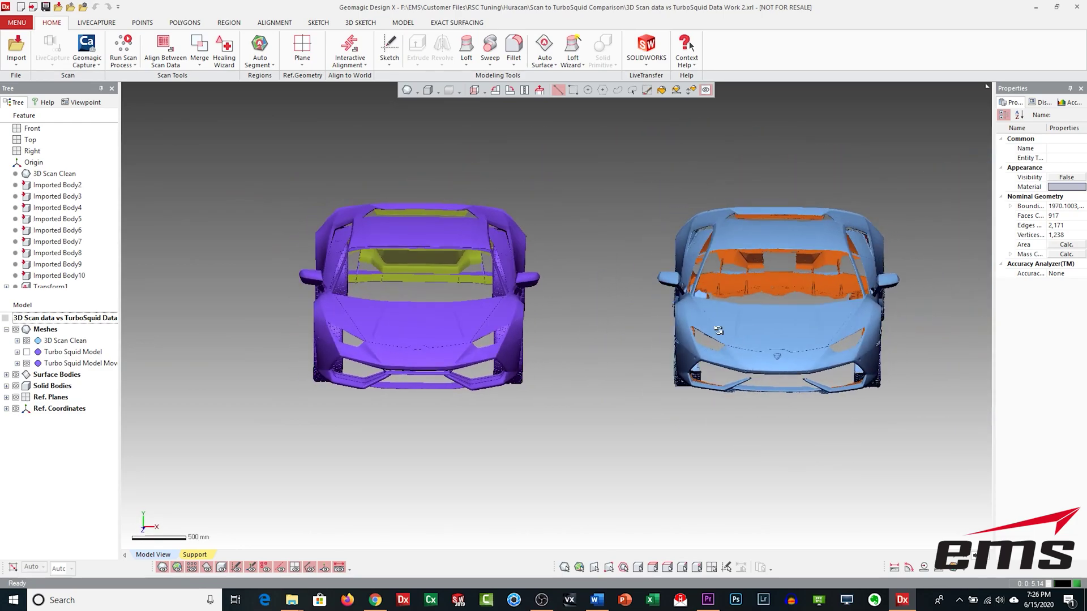
key(ctrl+1)
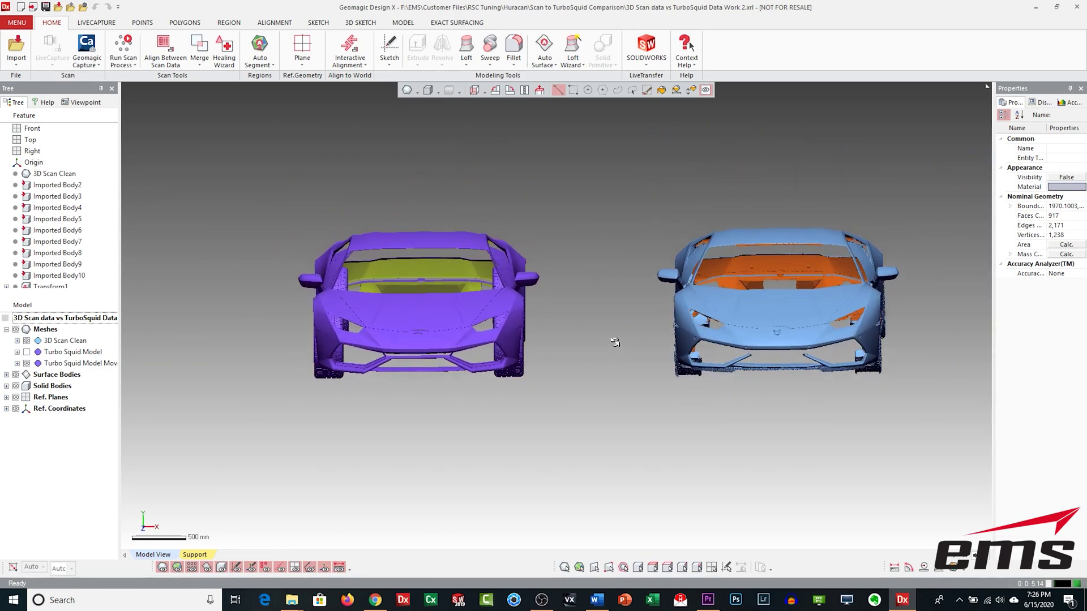
- Orbit and pan the purple TurboSquid model and blue scan to compare them side by side
right_drag(614, 345, 561, 355)
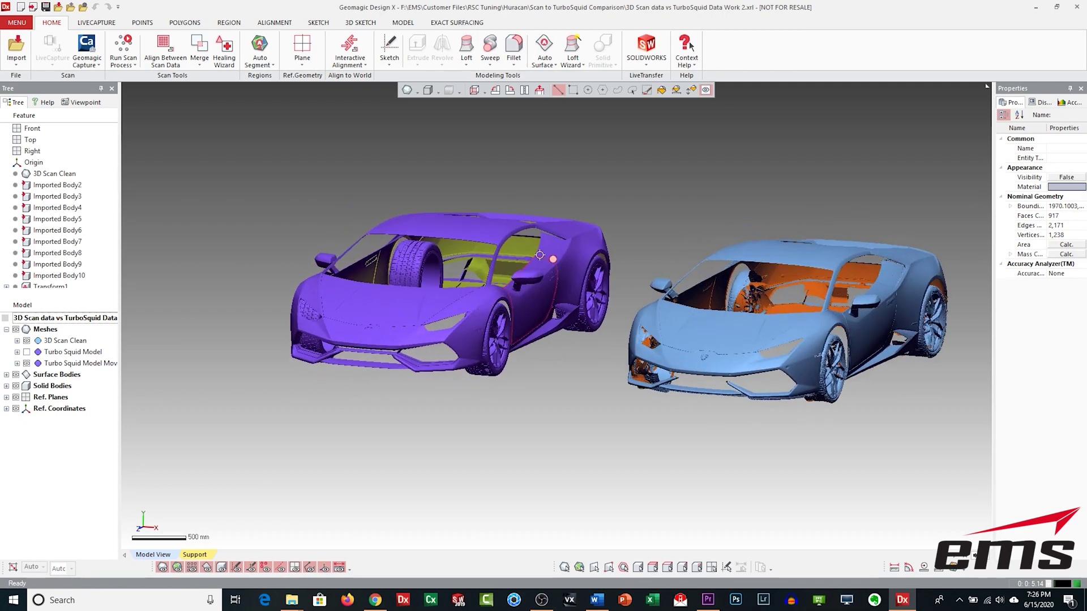
right_drag(568, 284, 542, 318)
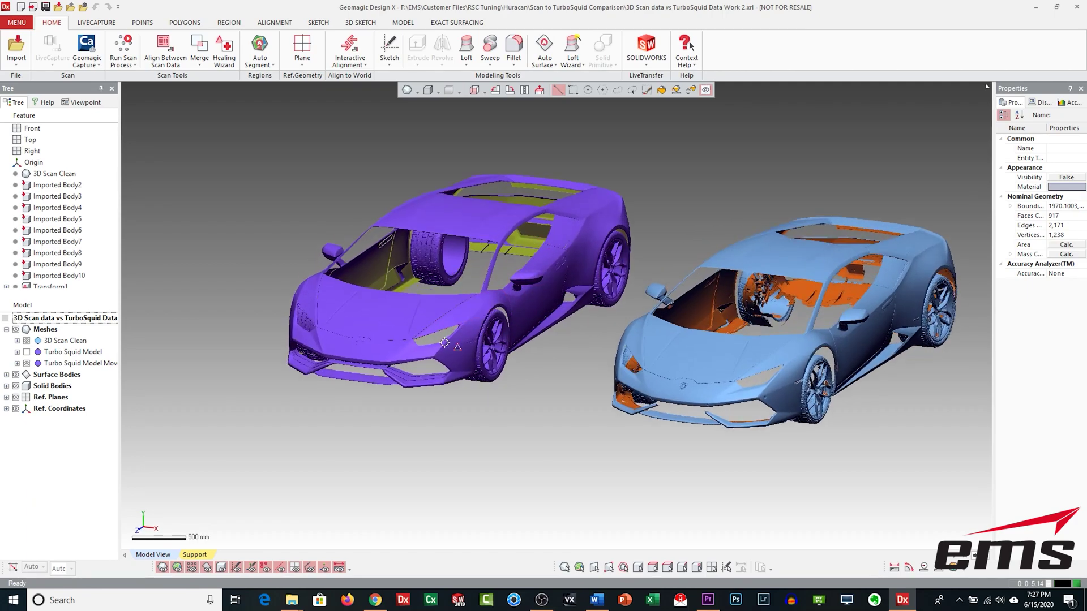
right_drag(474, 375, 492, 363)
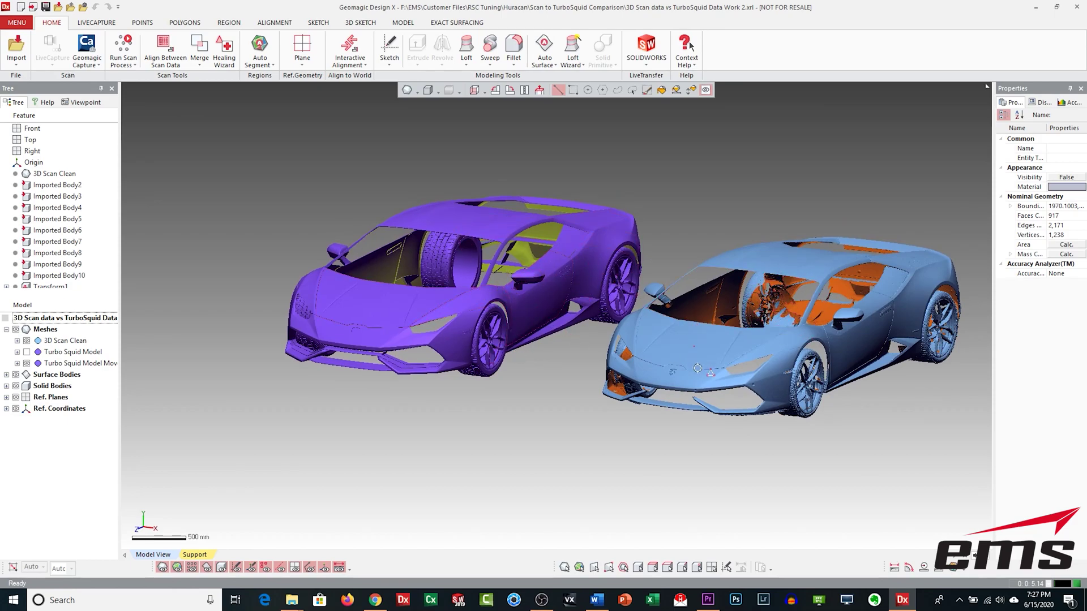
middle_drag(543, 328, 508, 327)
right_drag(508, 327, 578, 357)
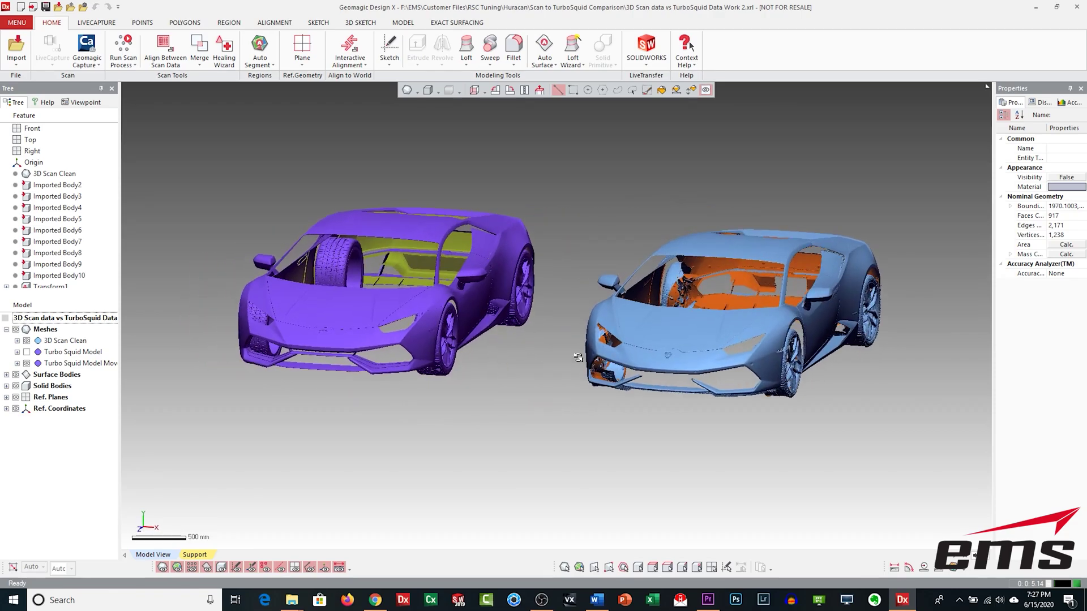
- Show the aligned Turbo Squid Model, hide Turbo Squid Model Moved, and fit the view
click(27, 352)
click(27, 363)
key(ctrl+f)
- Zoom in and orbit the overlay to compare surfaces around the front fender
scroll(541, 411, up, 3)
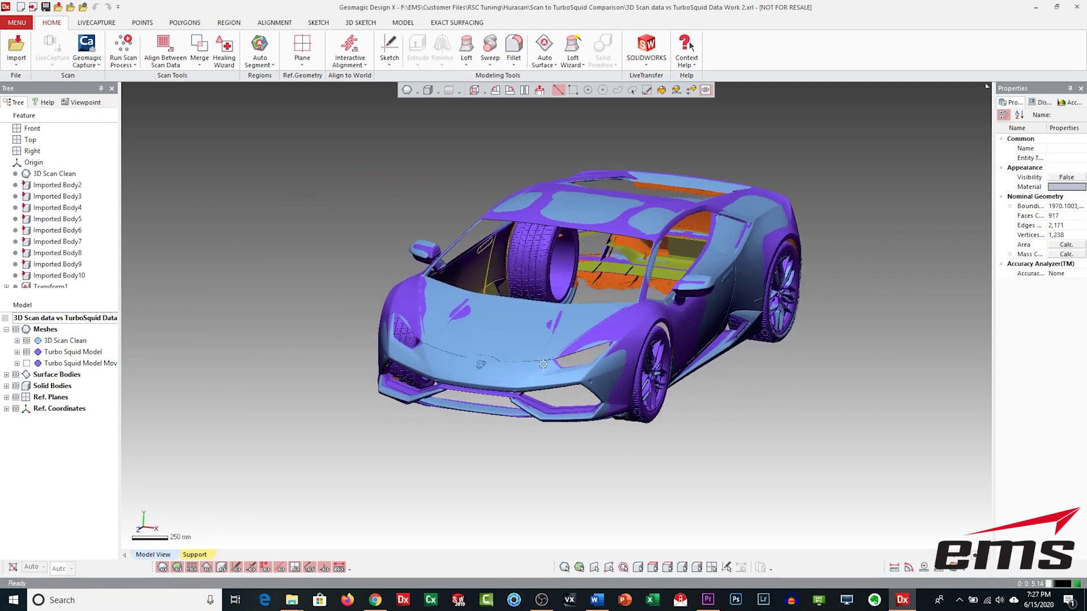
scroll(614, 360, up, 5)
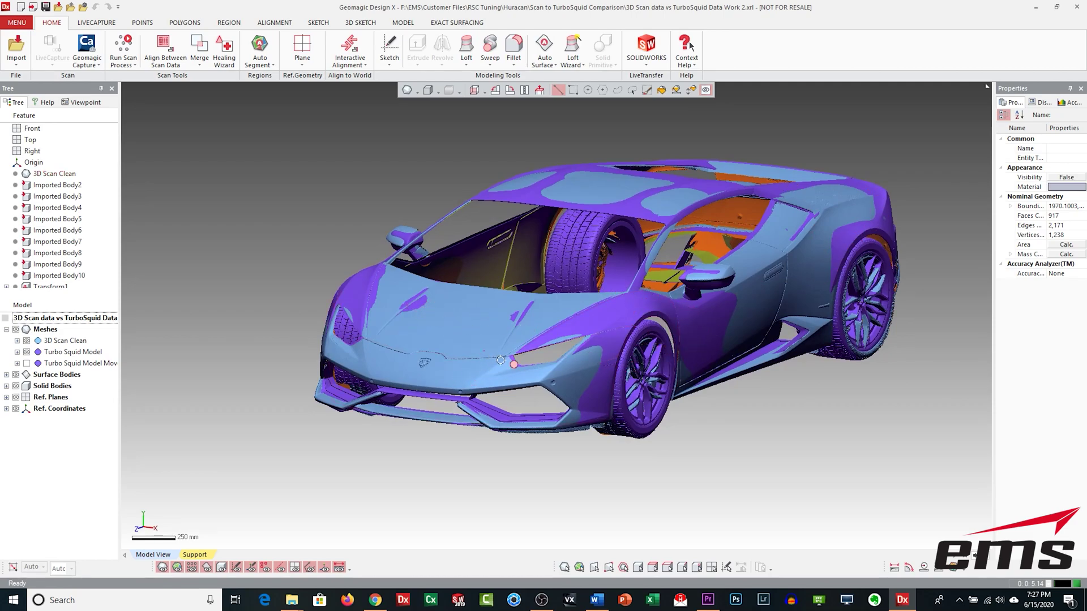
right_drag(547, 374, 461, 326)
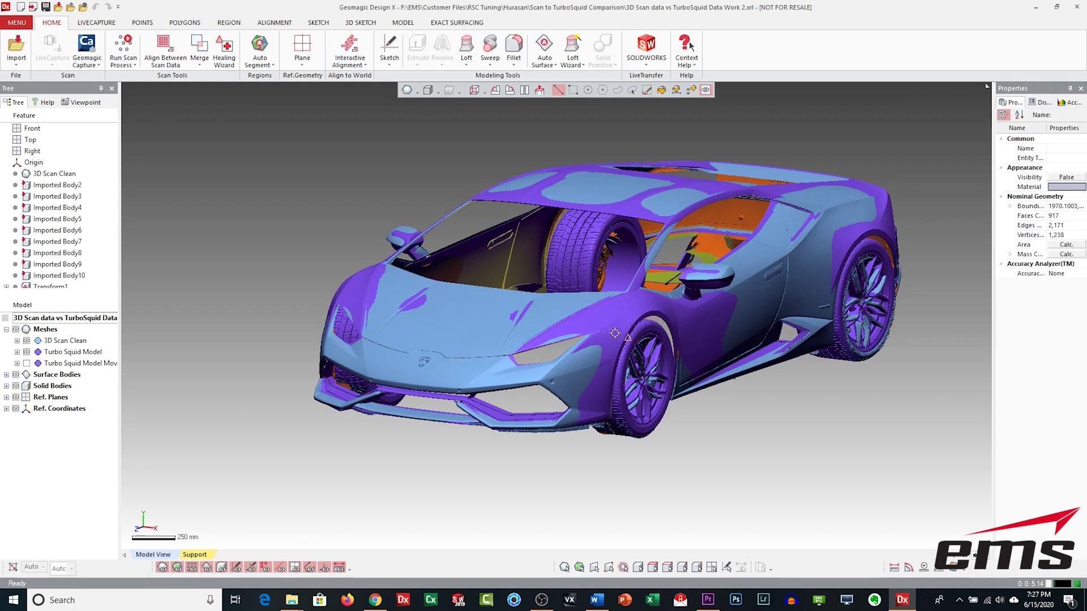
right_drag(616, 337, 617, 343)
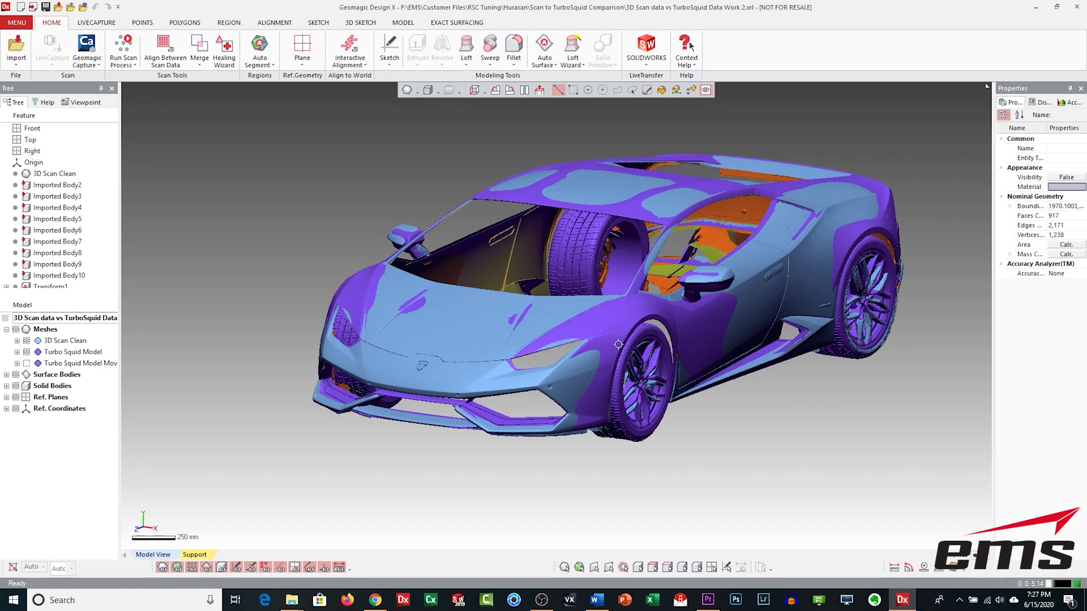
right_drag(618, 344, 584, 353)
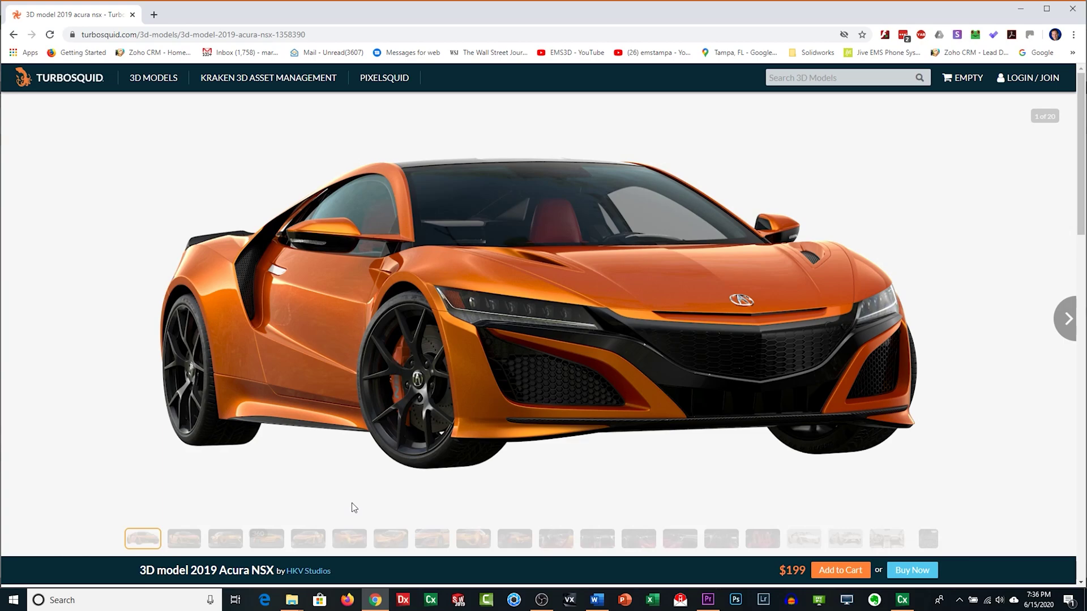
- Advance the Acura NSX gallery through rear, side 360 and front views to image 9 of 20
click(1064, 320)
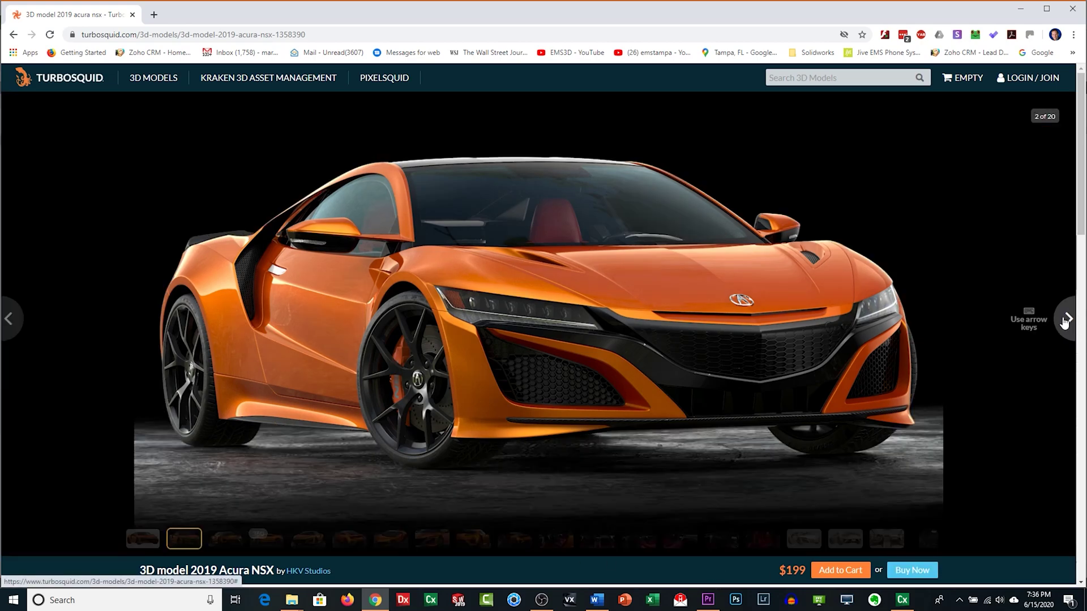
click(1066, 320)
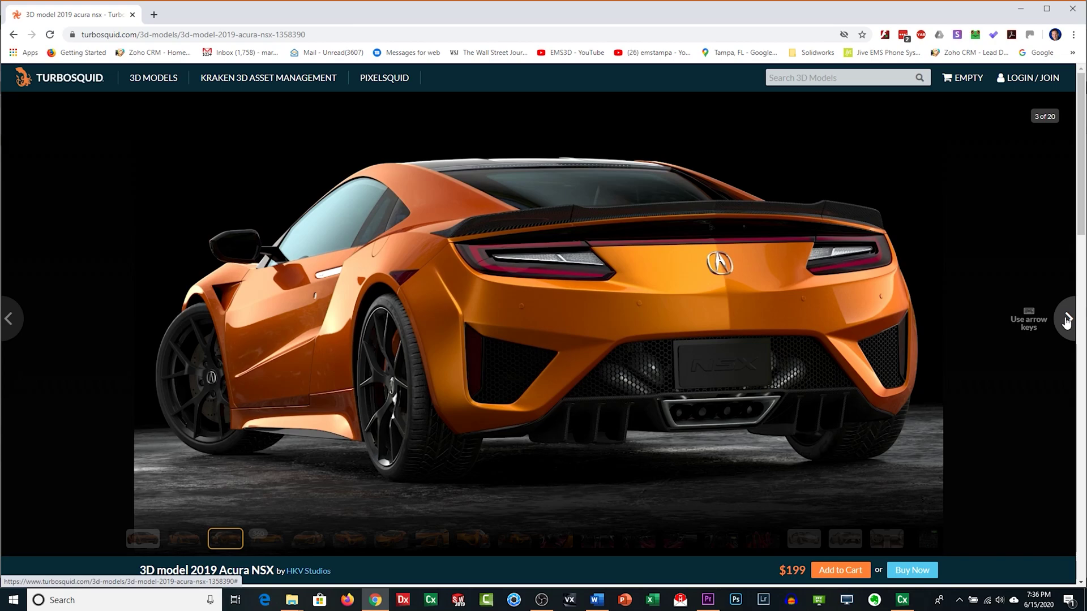
click(1067, 321)
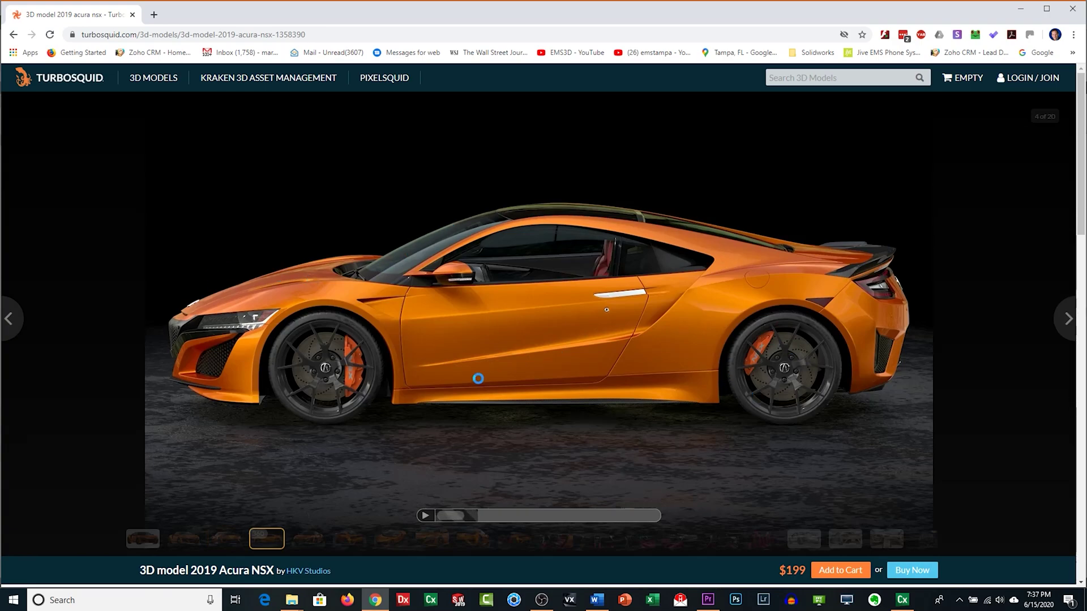
click(1068, 323)
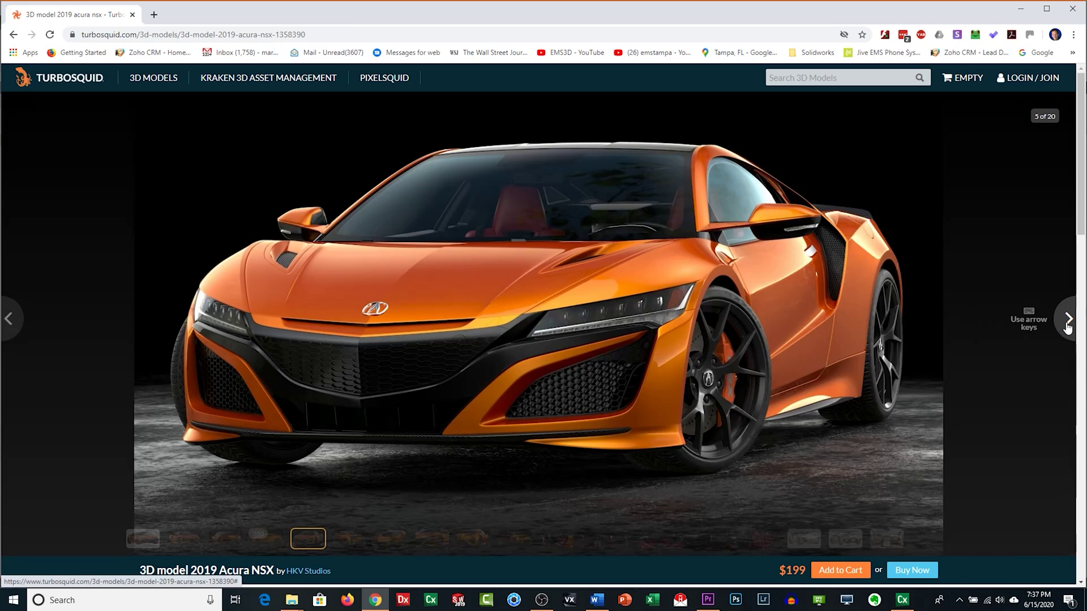
click(1067, 323)
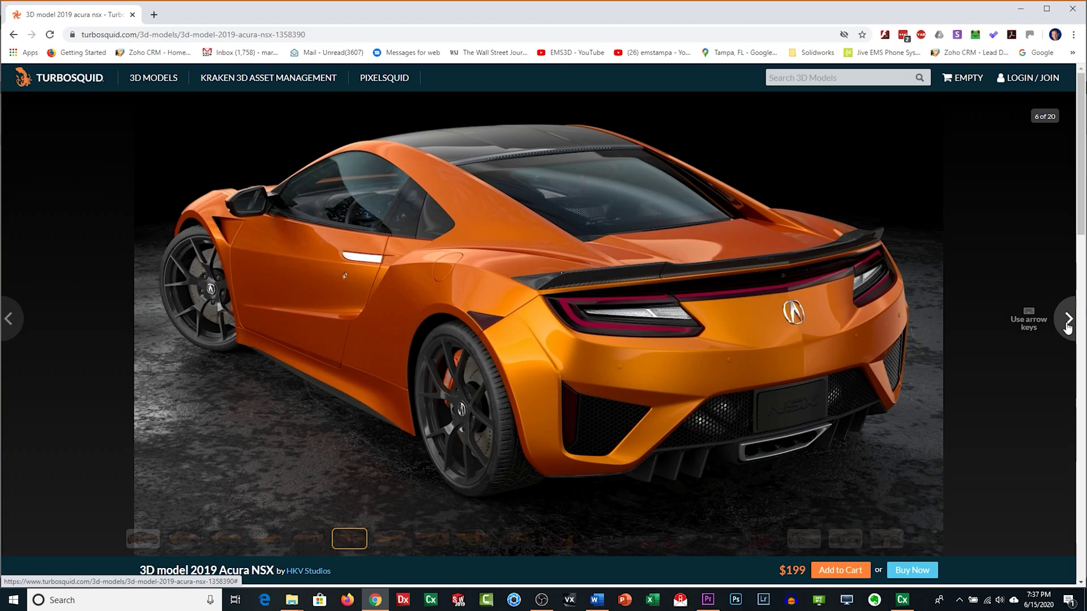
click(1067, 320)
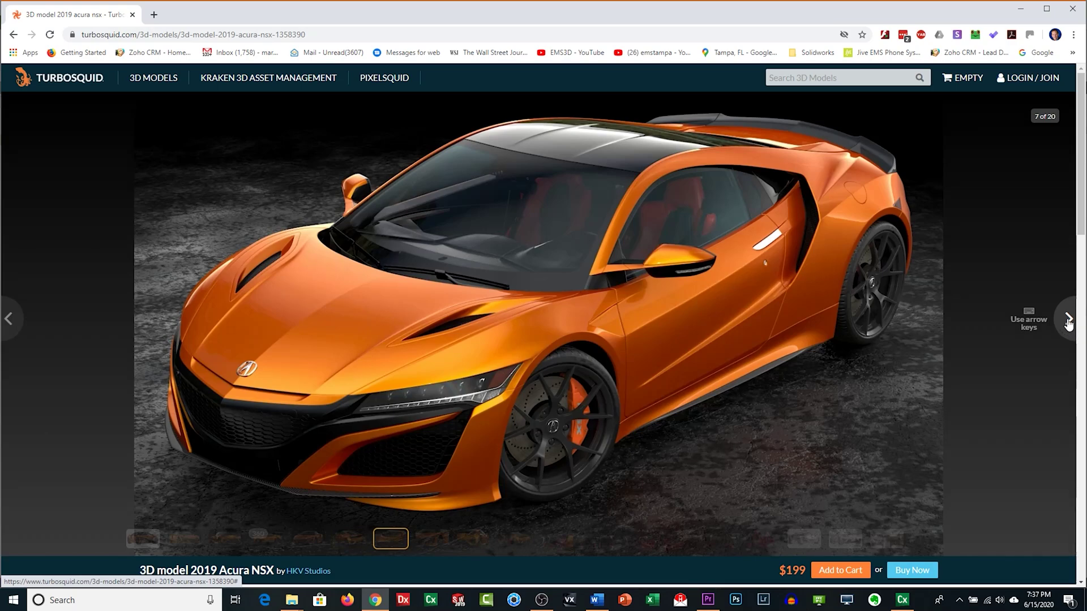
click(1067, 320)
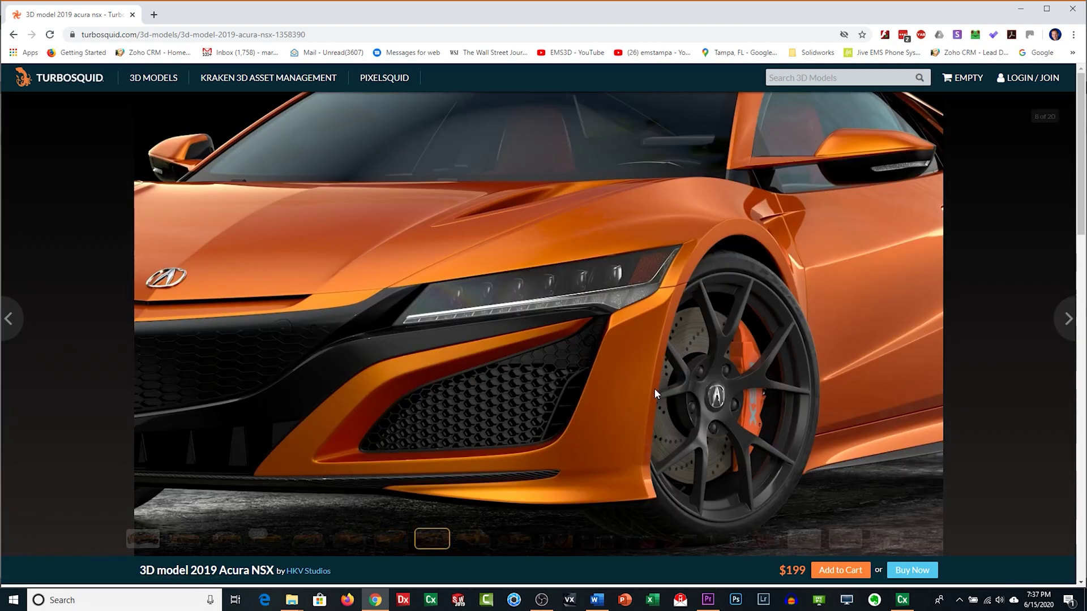
click(1067, 321)
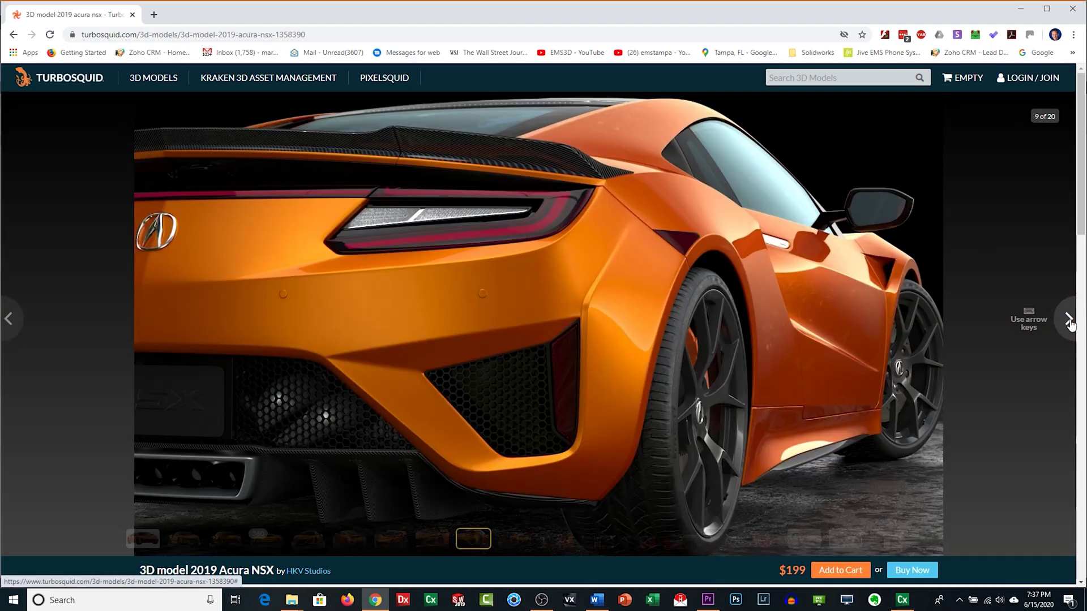
- Advance the Acura NSX gallery from image 10 through the interior dashboard views to image 13
click(1068, 321)
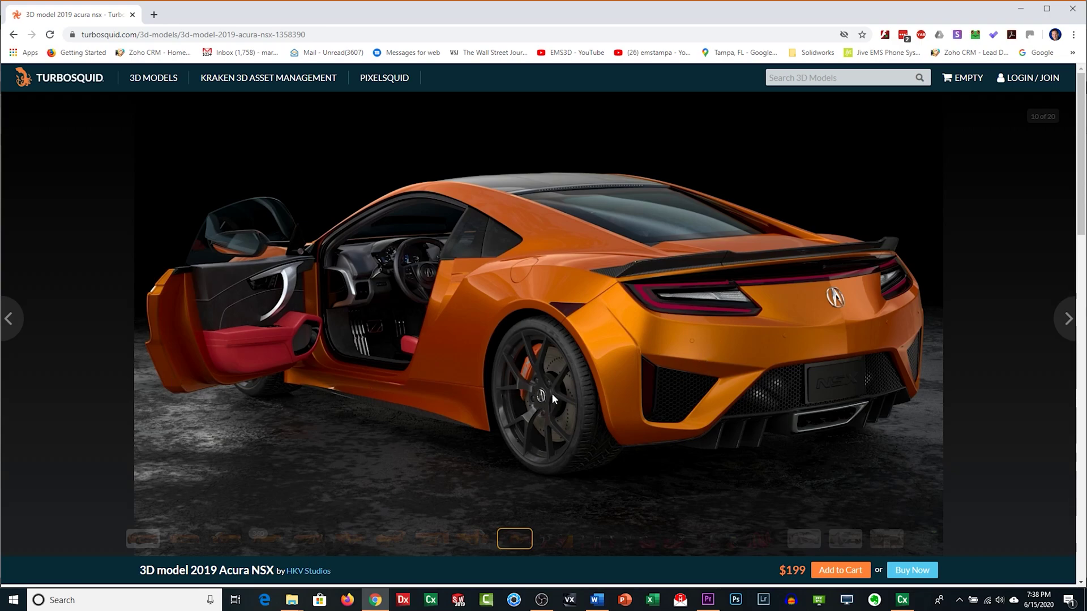
click(1068, 320)
click(1068, 321)
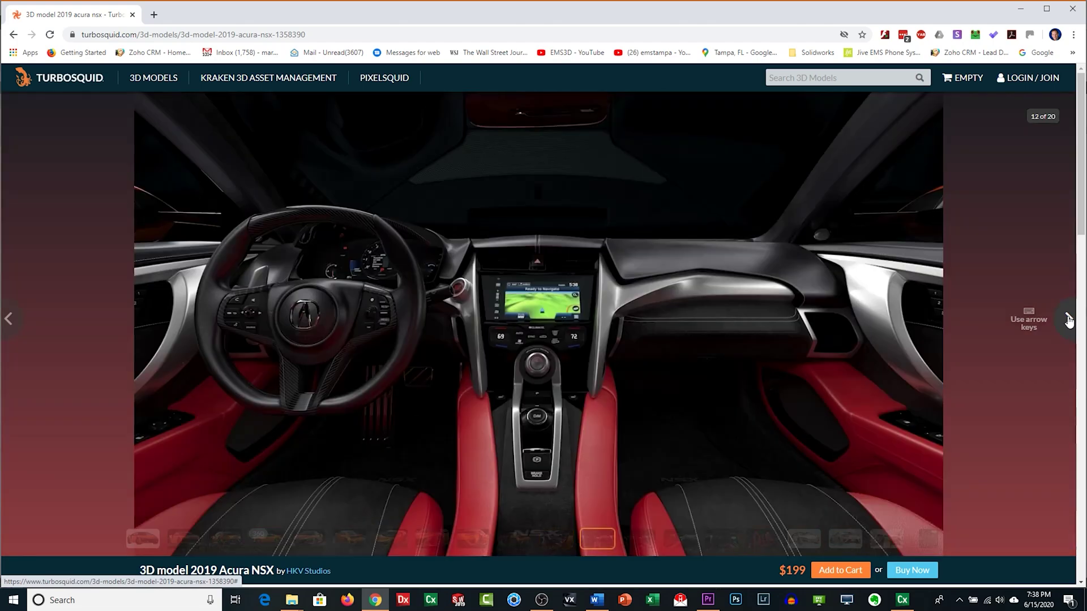
click(1068, 320)
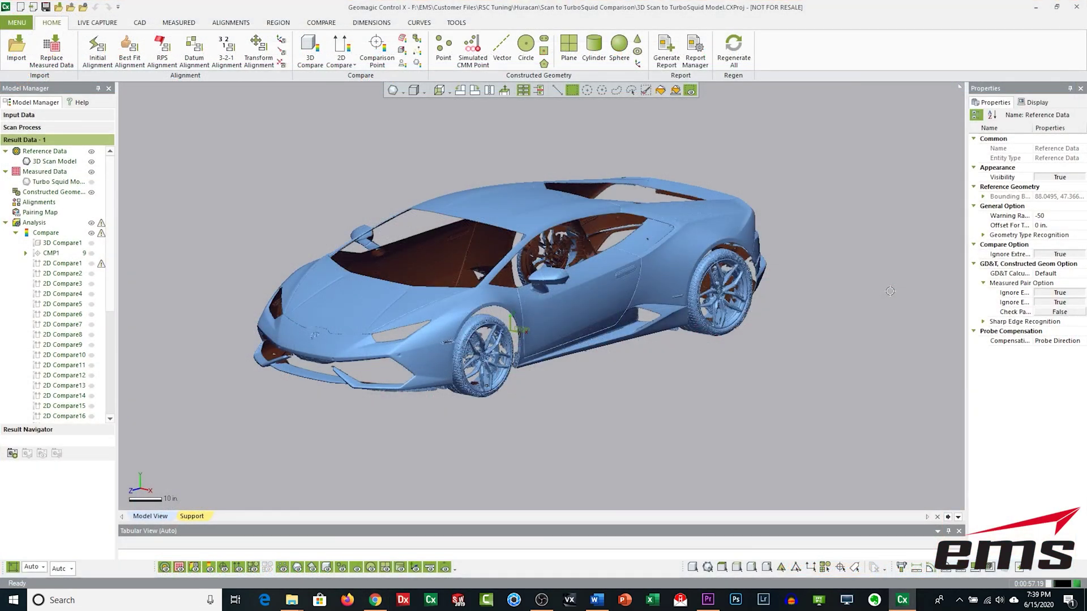
click(91, 182)
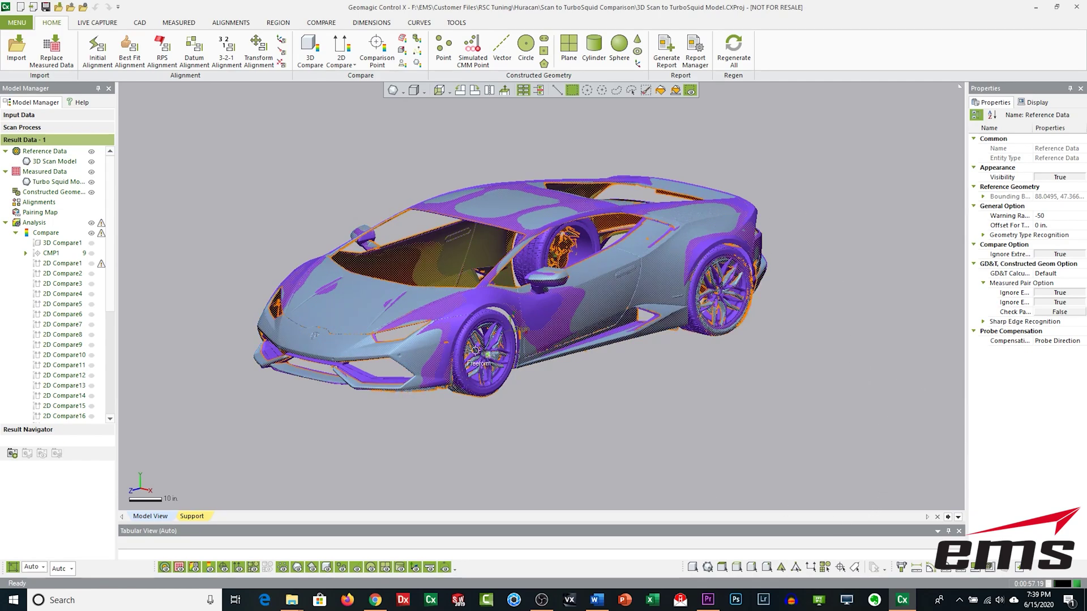
mouse_move(713, 374)
right_down()
mouse_move(645, 369)
mouse_move(725, 366)
mouse_move(707, 363)
right_up()
right_drag(521, 329, 518, 328)
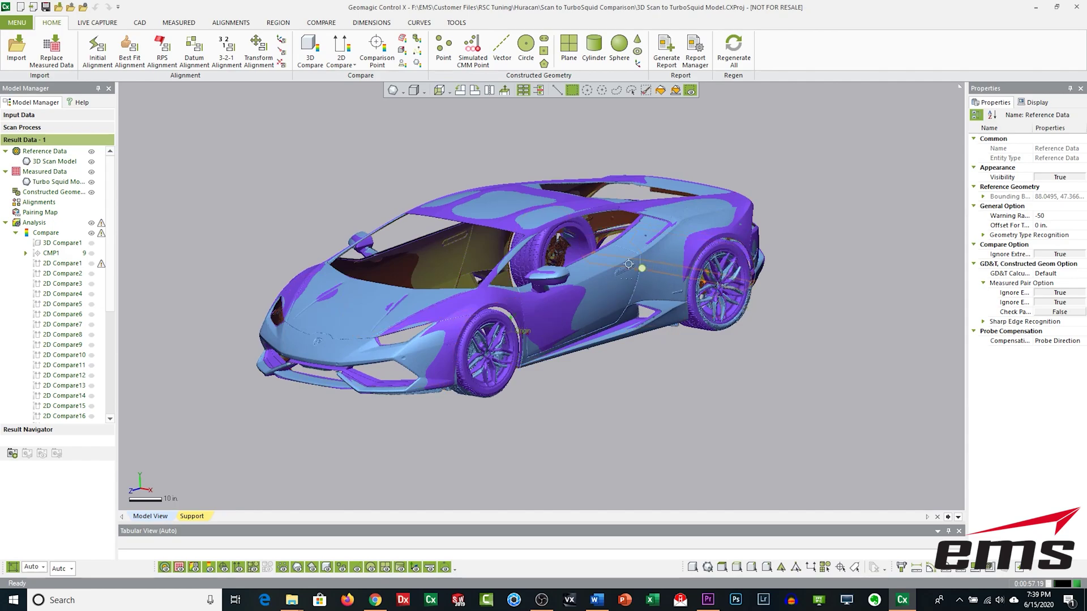
click(91, 183)
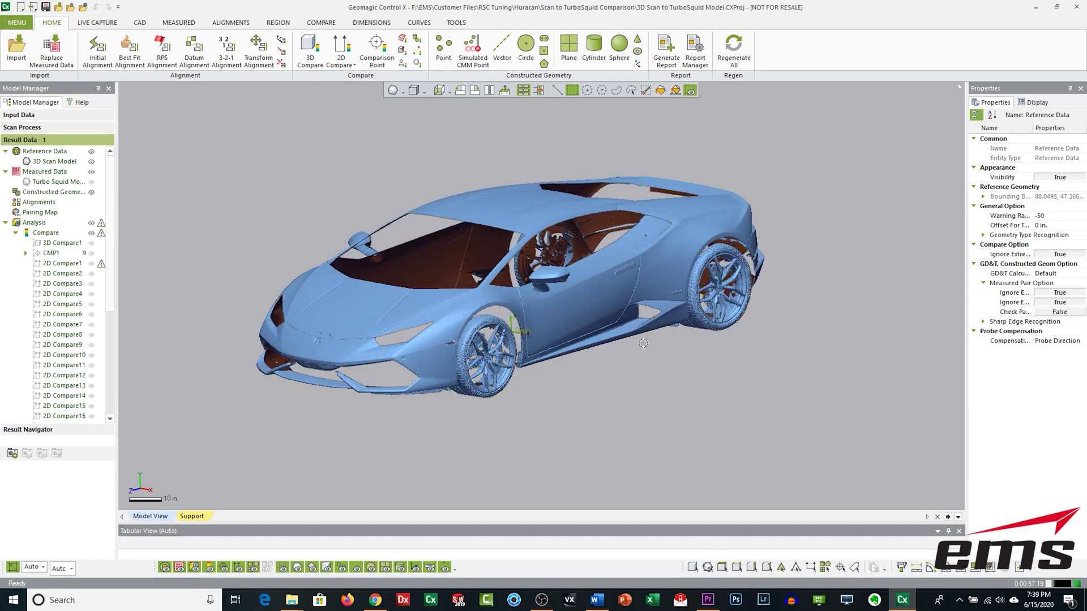
right_drag(643, 340, 642, 351)
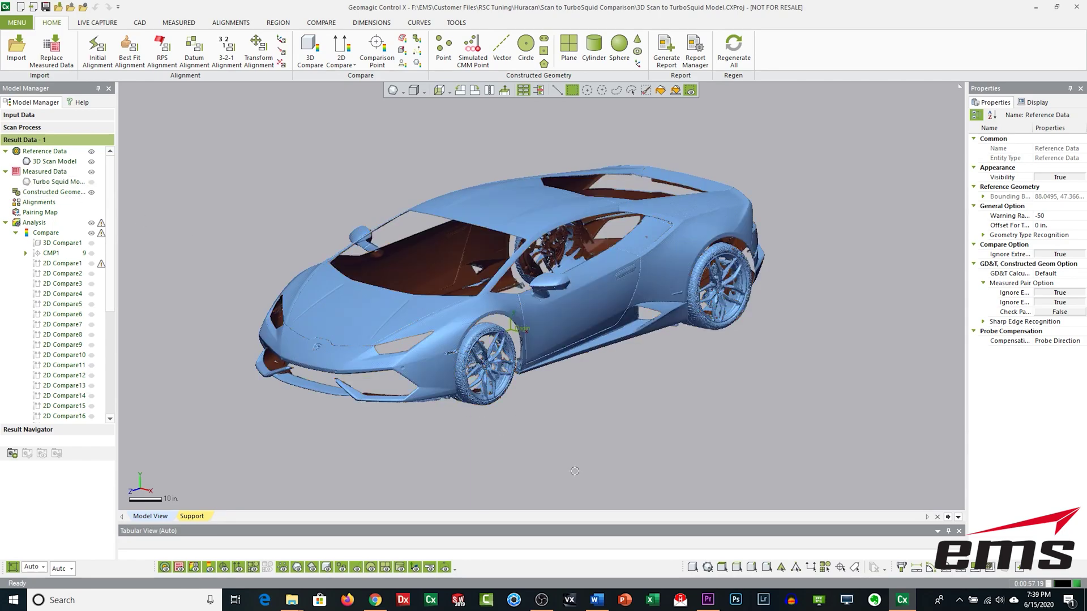
- Show 3D Compare1's deviation color map, ranging -1.1056 to 0.6044, on the Huracan scan
click(90, 244)
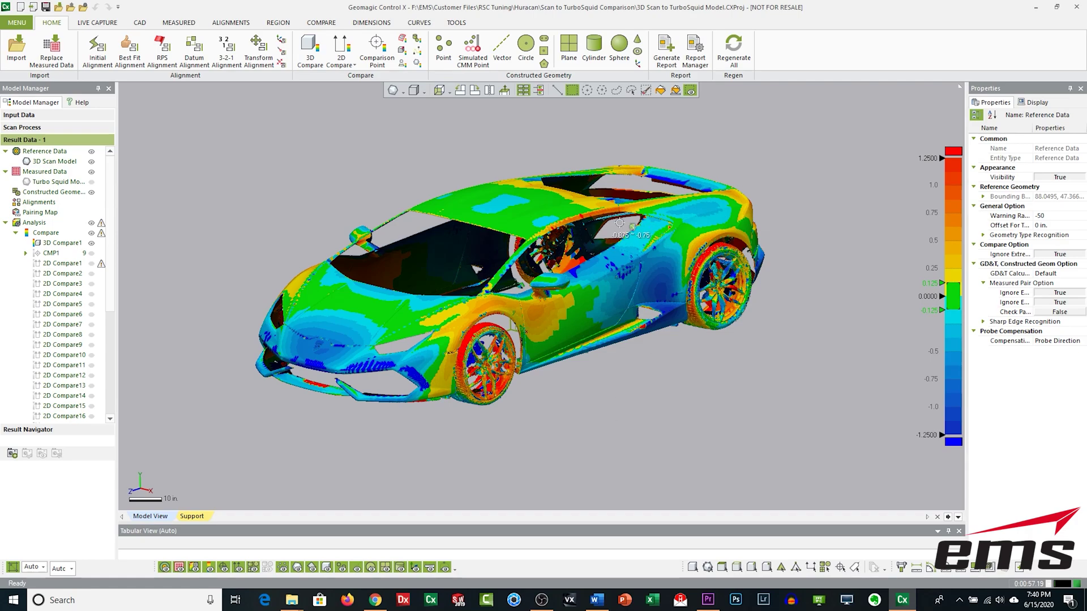
mouse_move(411, 280)
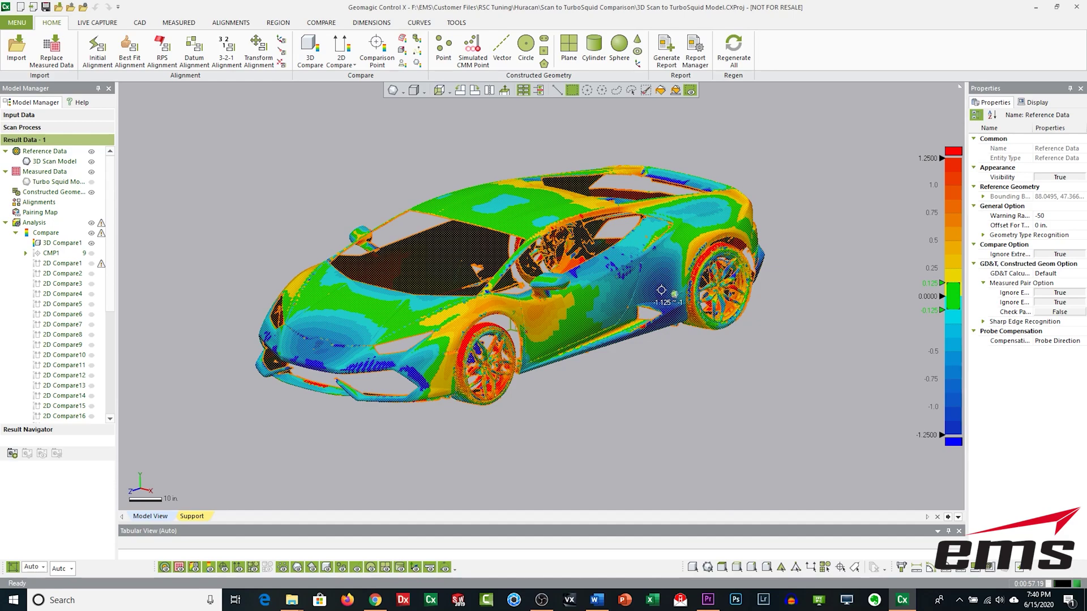
- Show CMP1 deviation labels, orbit to inspect them, then hide CMP1 and 3D Compare1
click(91, 253)
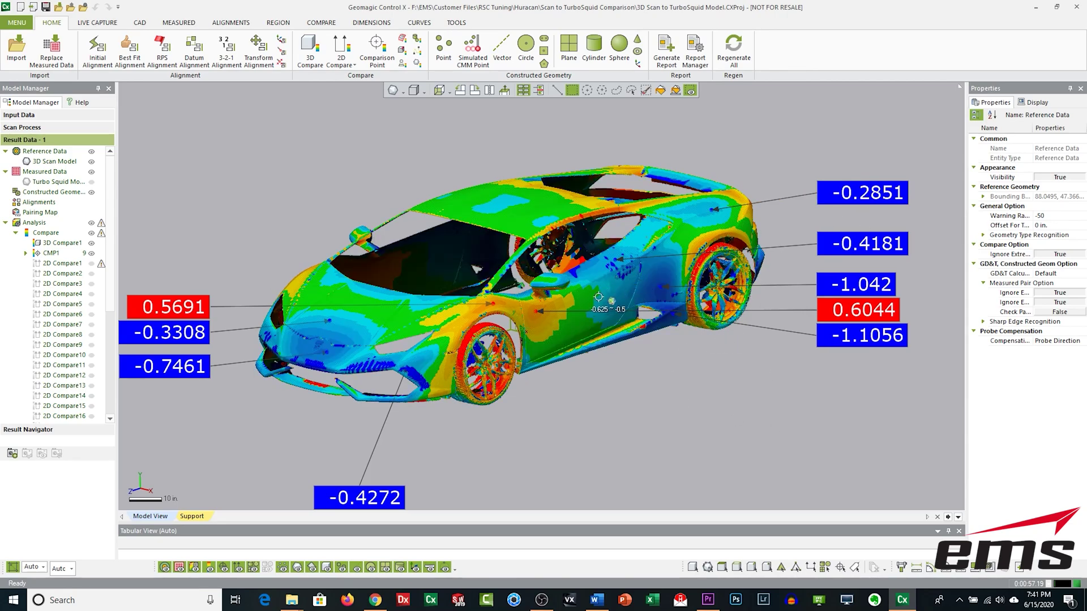
right_drag(758, 289, 400, 309)
right_drag(713, 328, 239, 329)
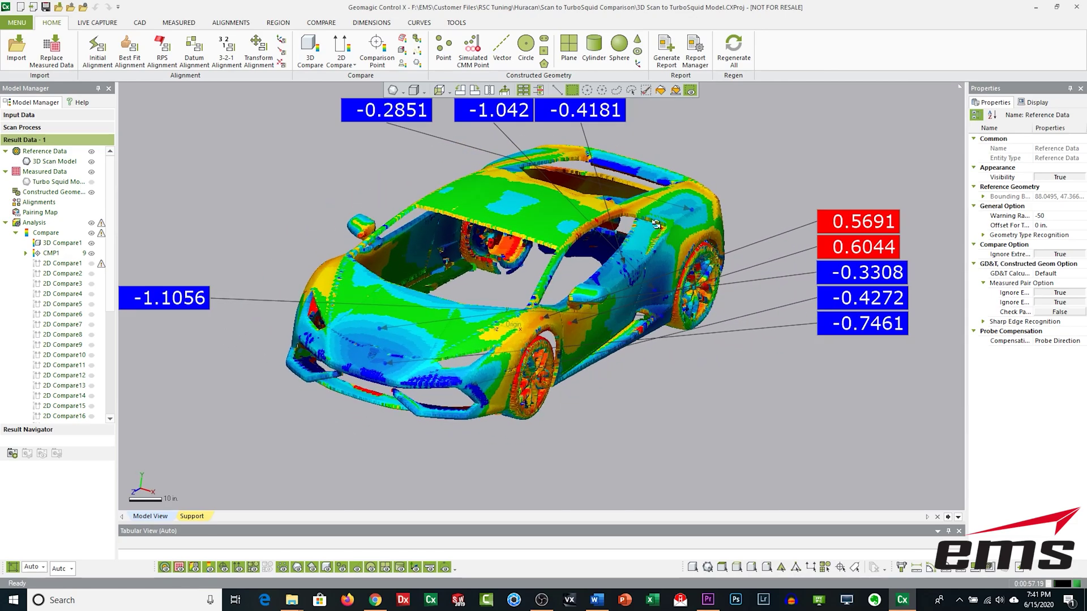
right_drag(700, 261, 381, 281)
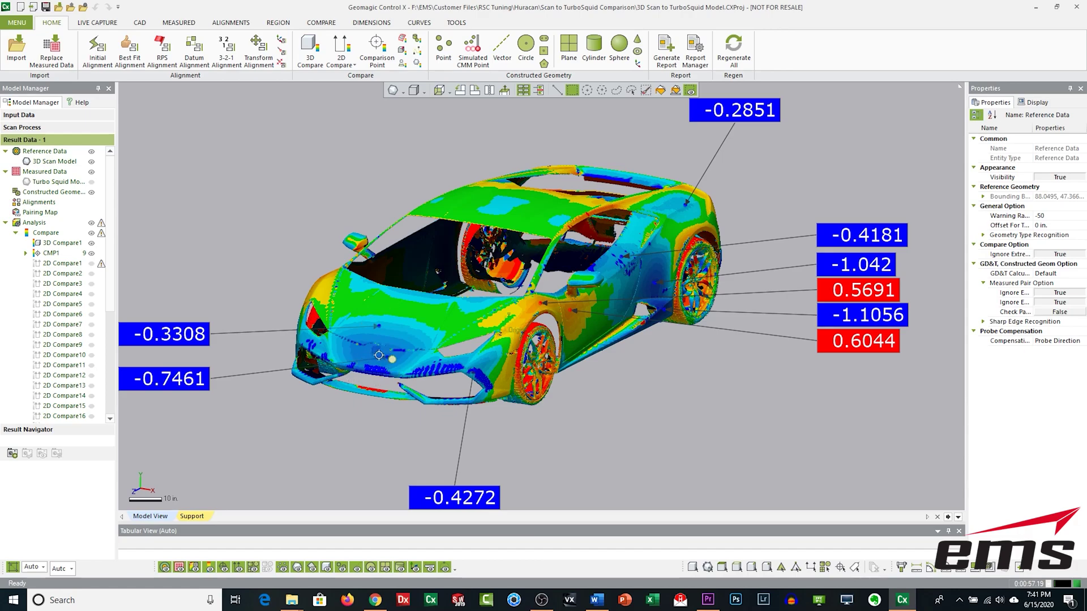
click(91, 253)
click(91, 243)
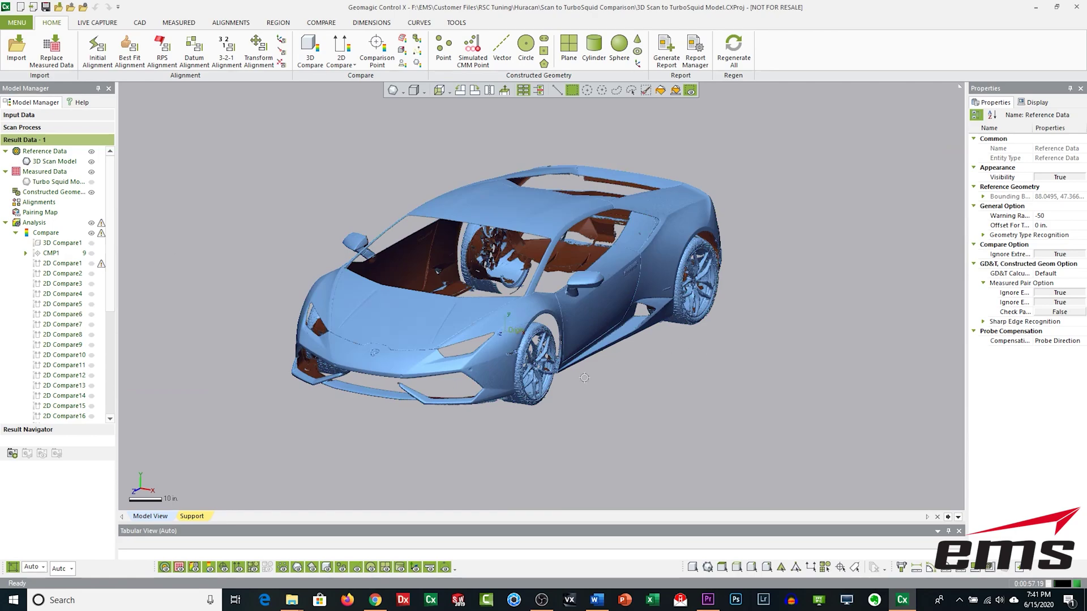
- Orbit around the door, window and rear quarter, and probe the deviation on the door panel
middle_drag(579, 374, 643, 375)
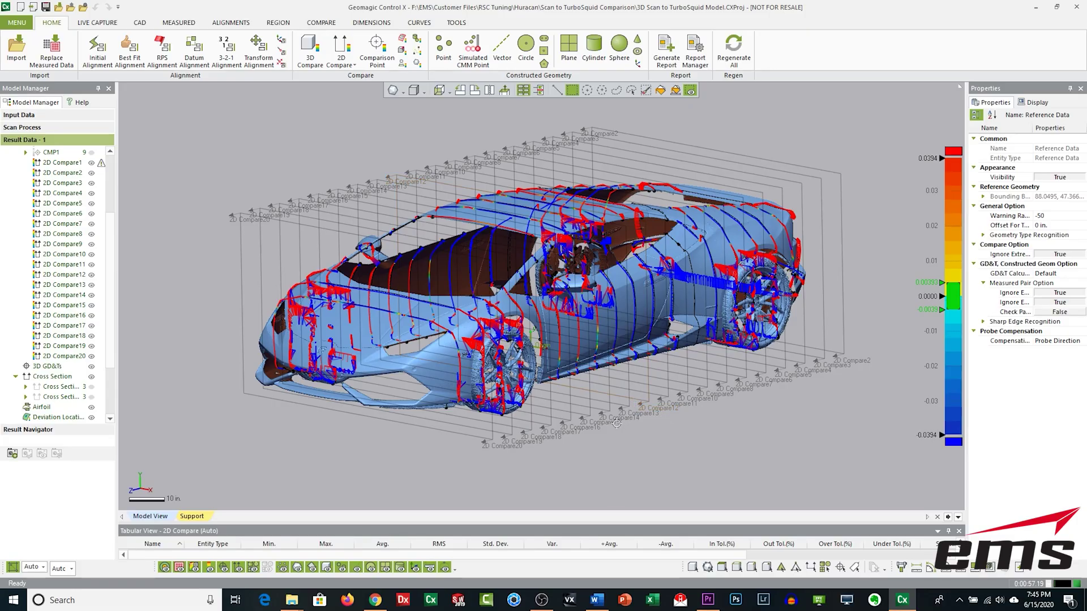
scroll(680, 276, up, 10)
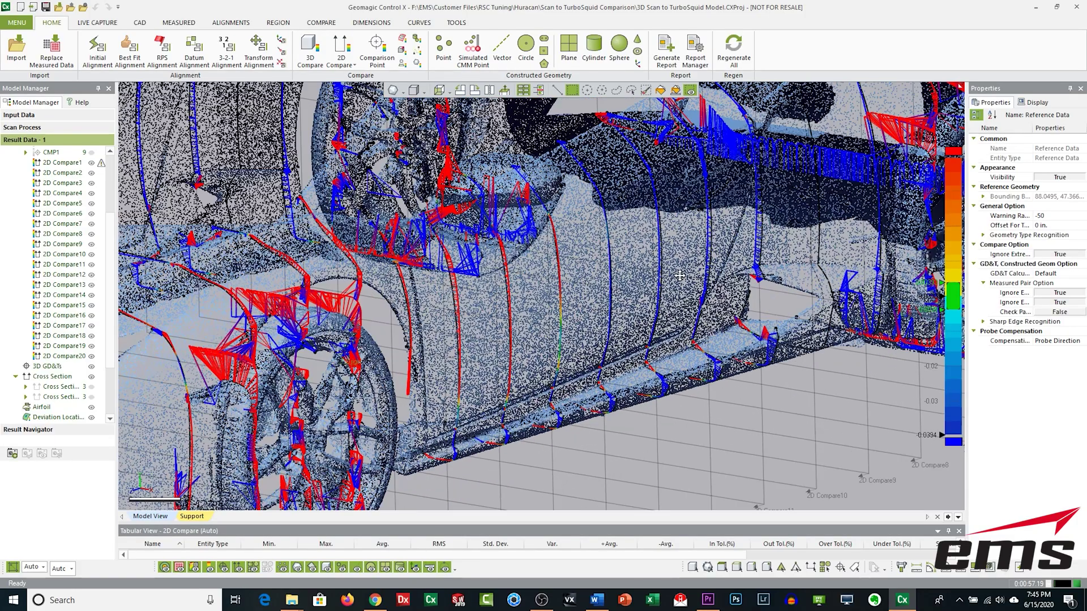
mouse_move(679, 275)
right_down()
mouse_move(464, 311)
mouse_move(581, 312)
mouse_move(622, 283)
mouse_move(618, 203)
right_up()
mouse_move(569, 284)
right_down()
mouse_move(561, 254)
mouse_move(553, 292)
right_up()
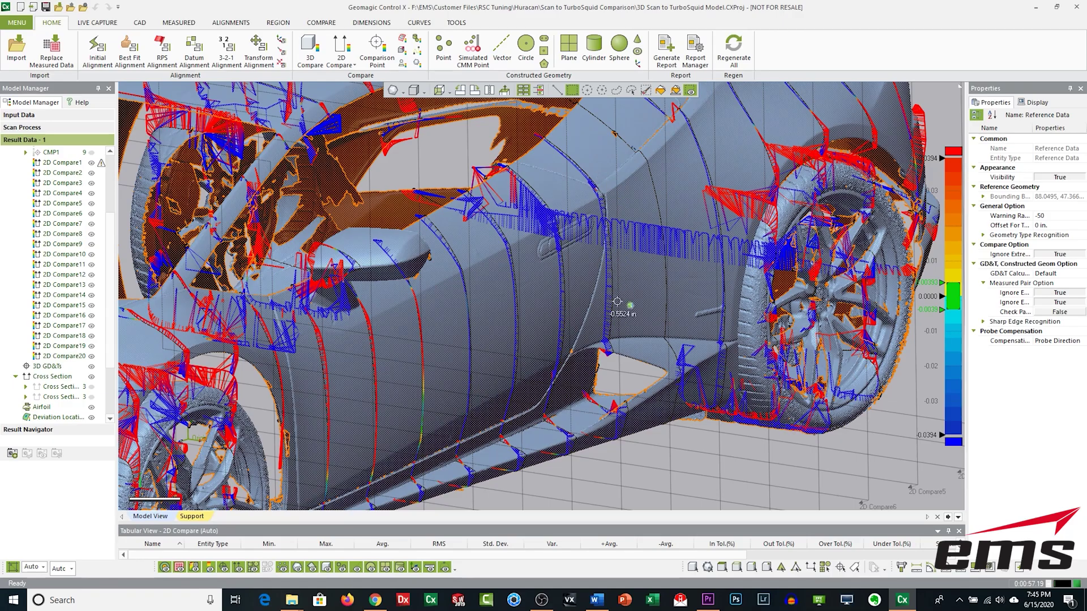
right_drag(622, 320, 566, 306)
scroll(567, 305, up, 3)
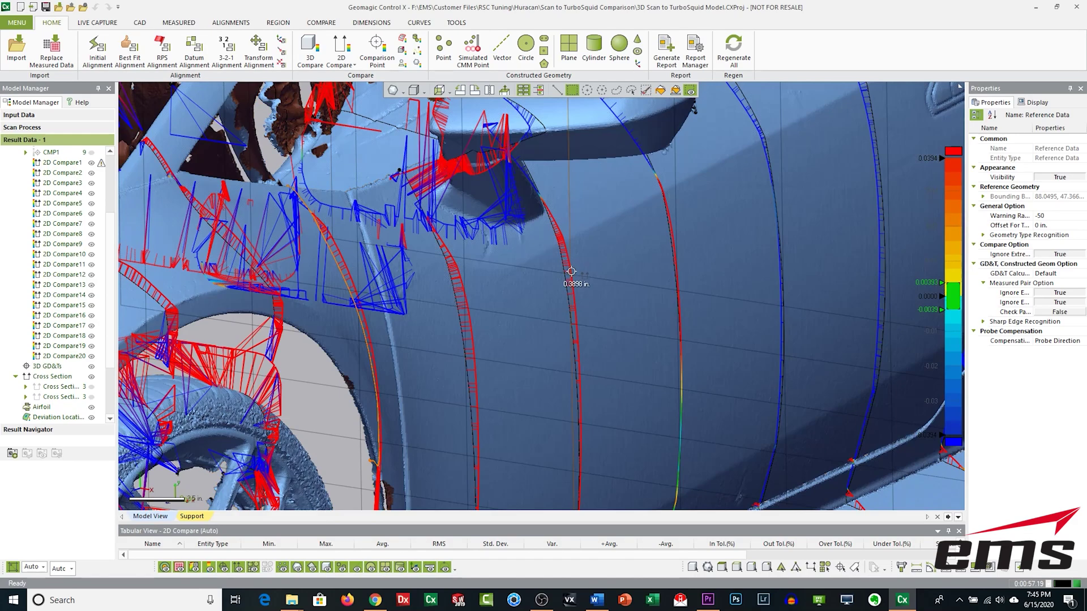
click(574, 292)
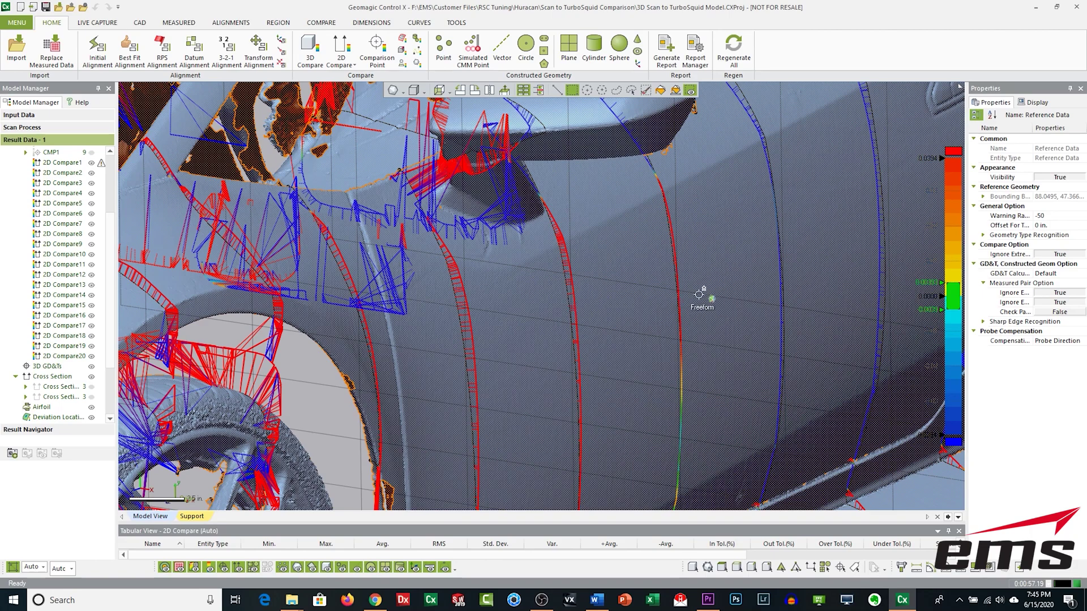
- Inspect the 2D compare around the mirror and door, ending on a side view of the car
right_drag(687, 294, 761, 311)
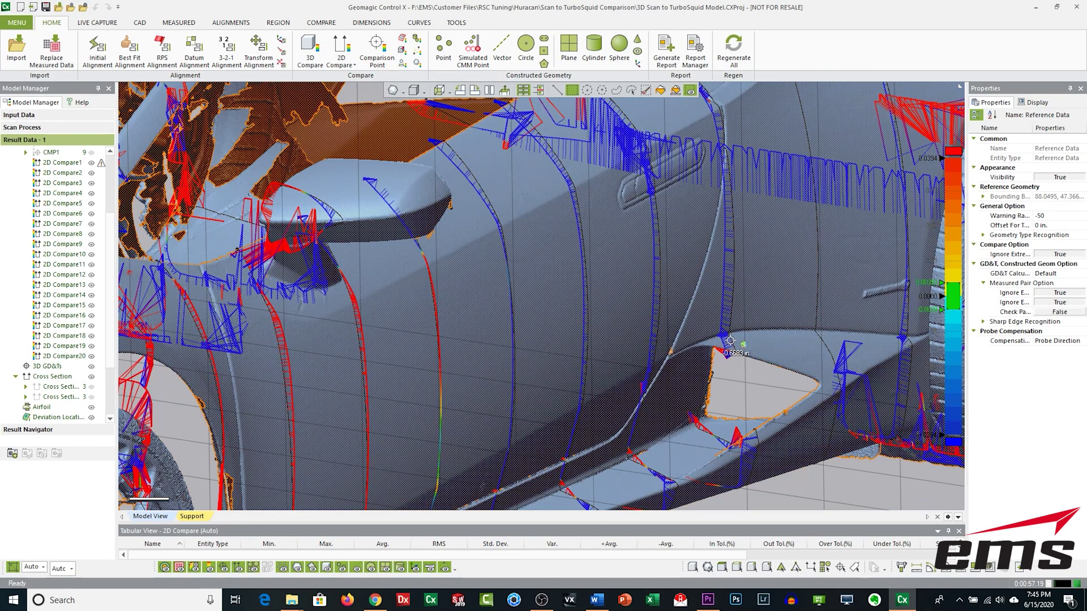
mouse_move(730, 340)
right_down()
mouse_move(655, 265)
mouse_move(549, 376)
right_up()
scroll(549, 377, up, 4)
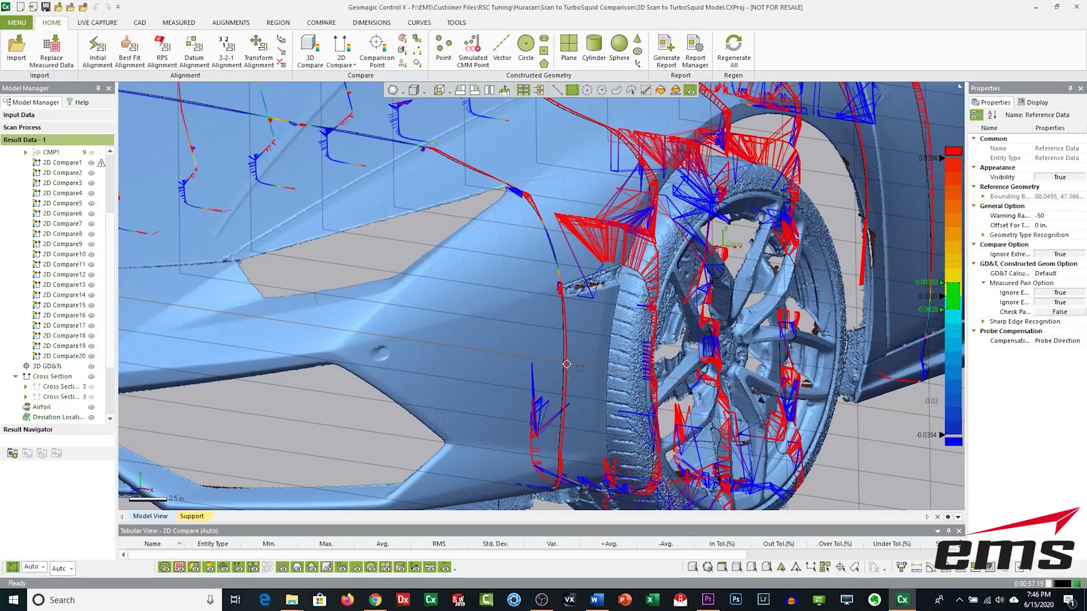
scroll(566, 367, down, 4)
right_drag(566, 366, 677, 288)
scroll(676, 288, down, 3)
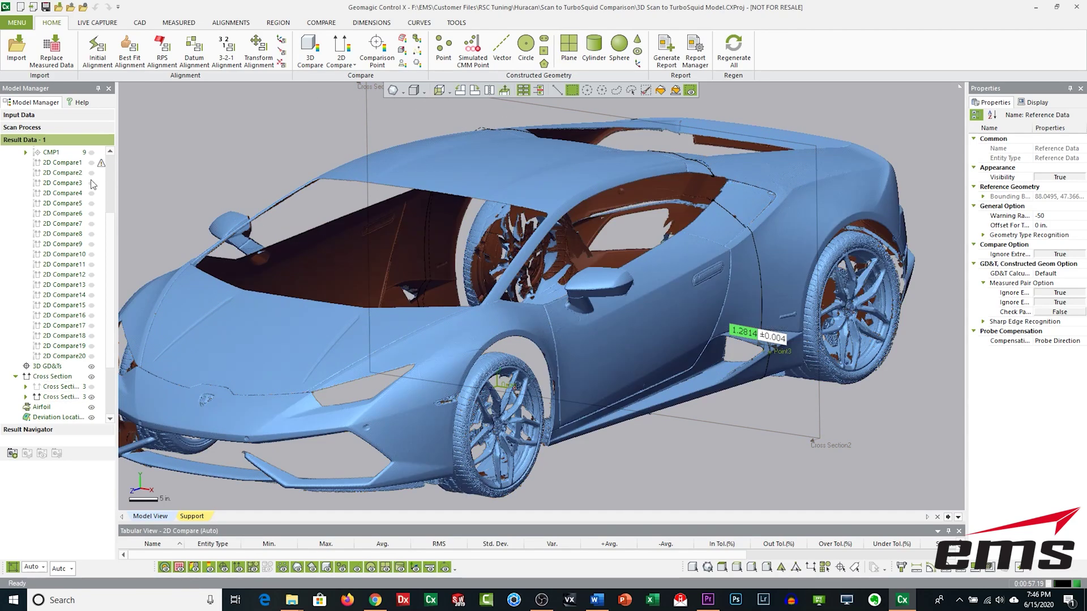
- Hide the 3D Scan Model and inspect the Cross Section2 profile with its 1.2814 dimension
drag(111, 234, 115, 165)
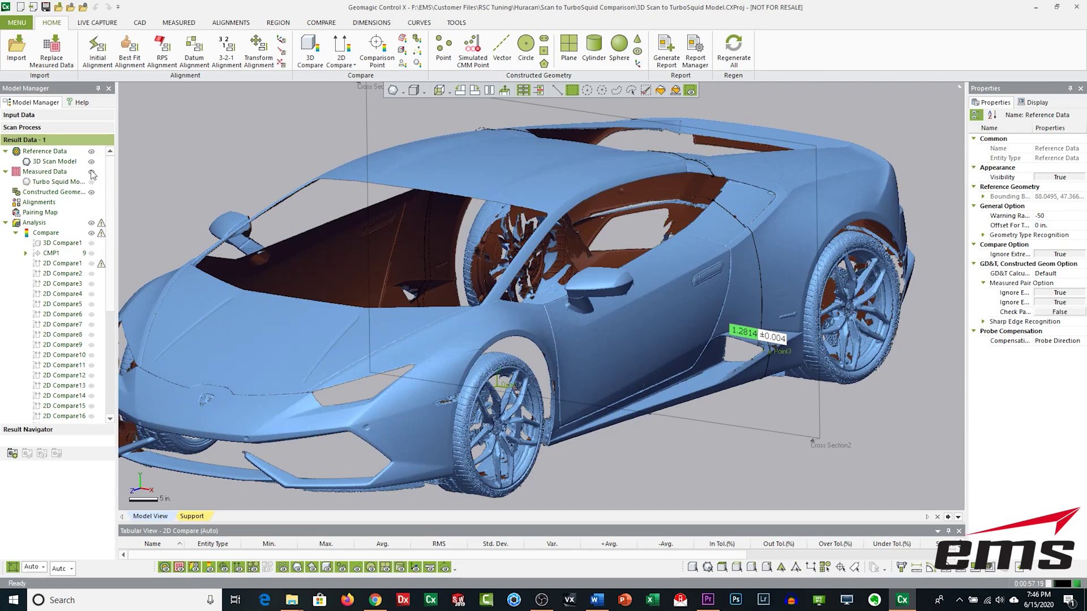
click(91, 162)
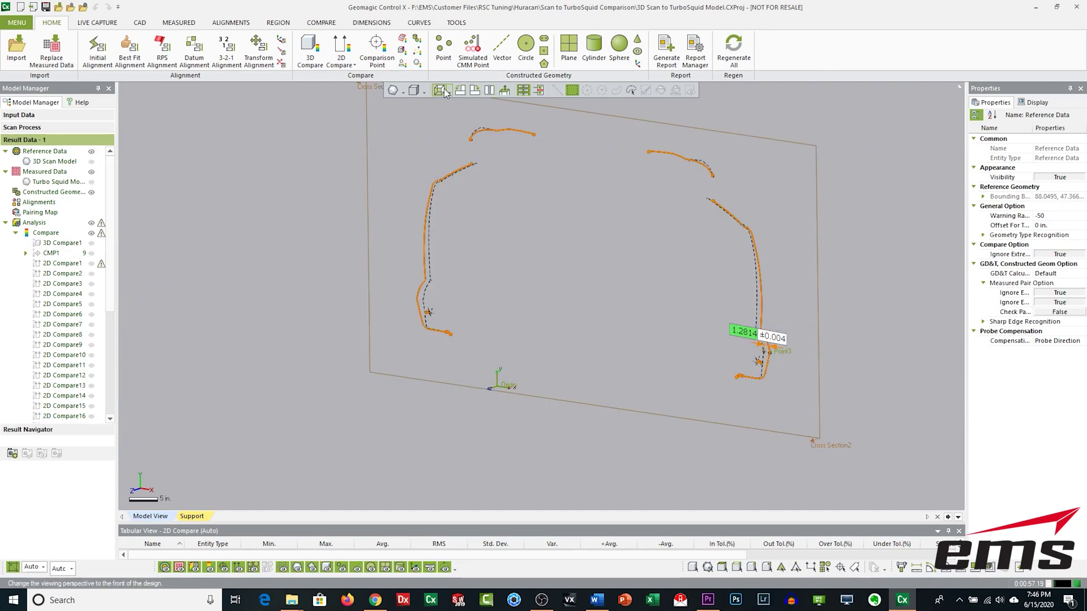
scroll(716, 323, up, 4)
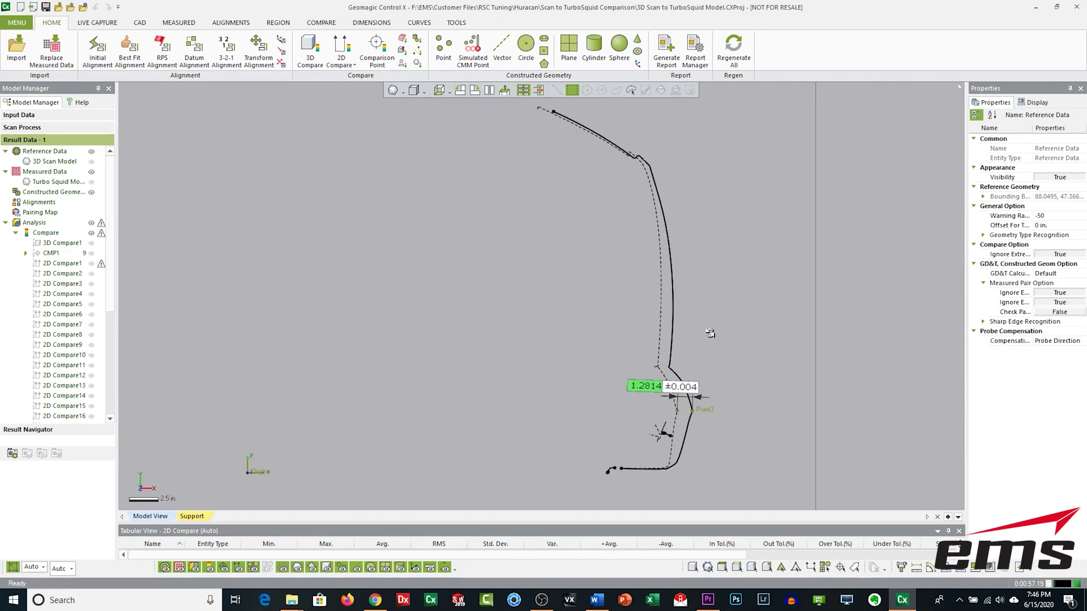
middle_drag(708, 335, 707, 253)
right_drag(707, 253, 701, 224)
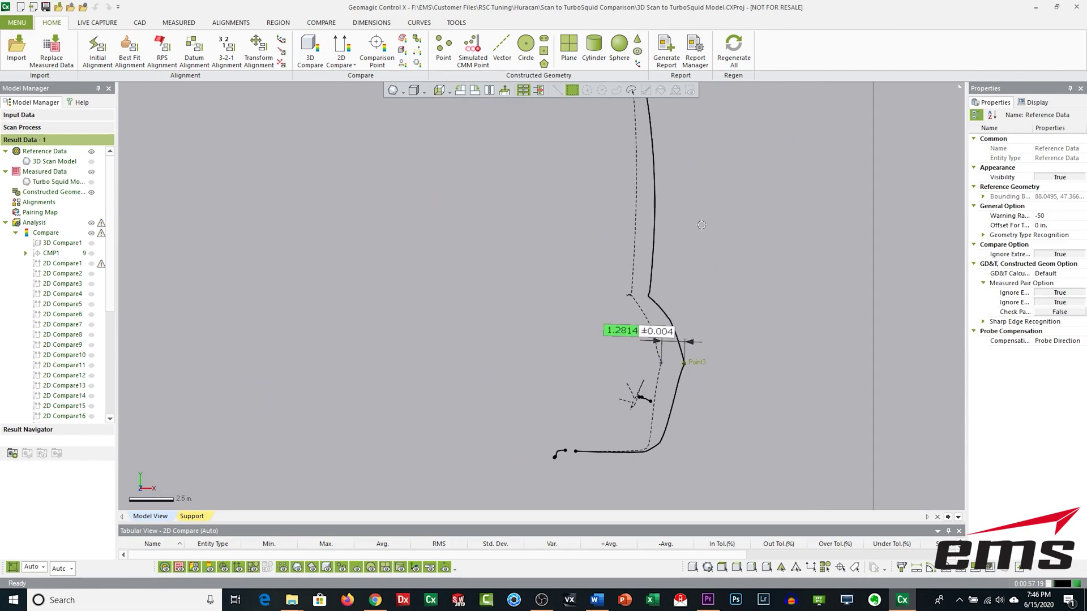
middle_drag(712, 300, 717, 209)
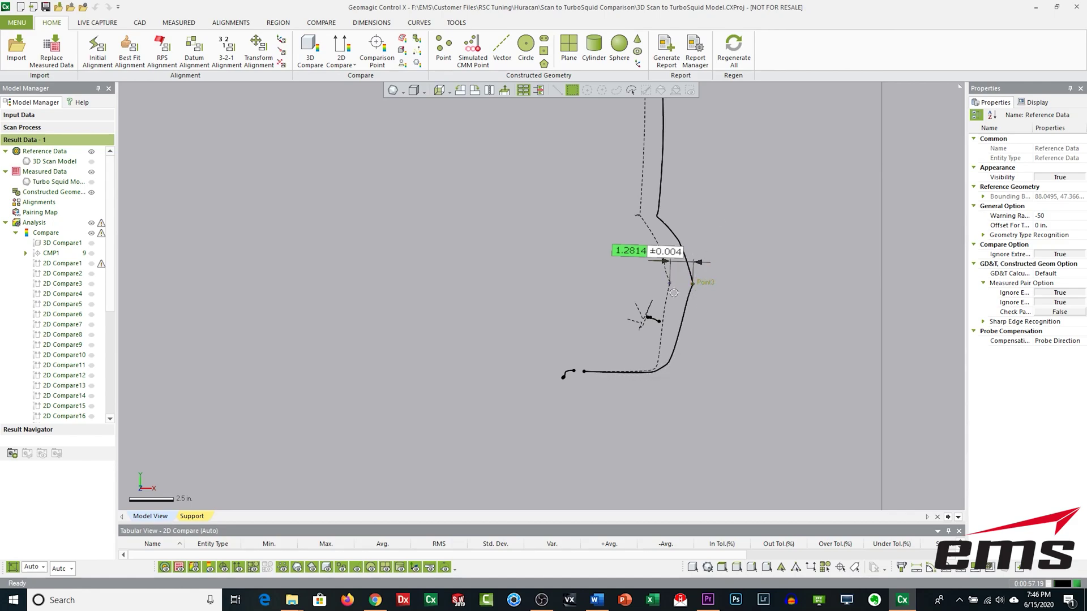
scroll(496, 219, down, 5)
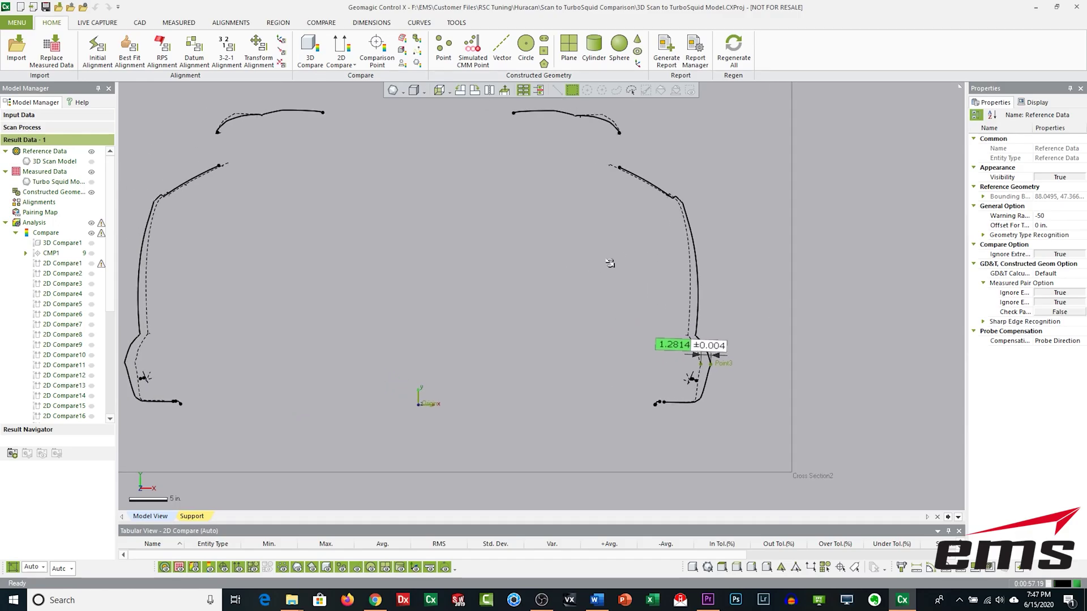
right_drag(615, 261, 570, 258)
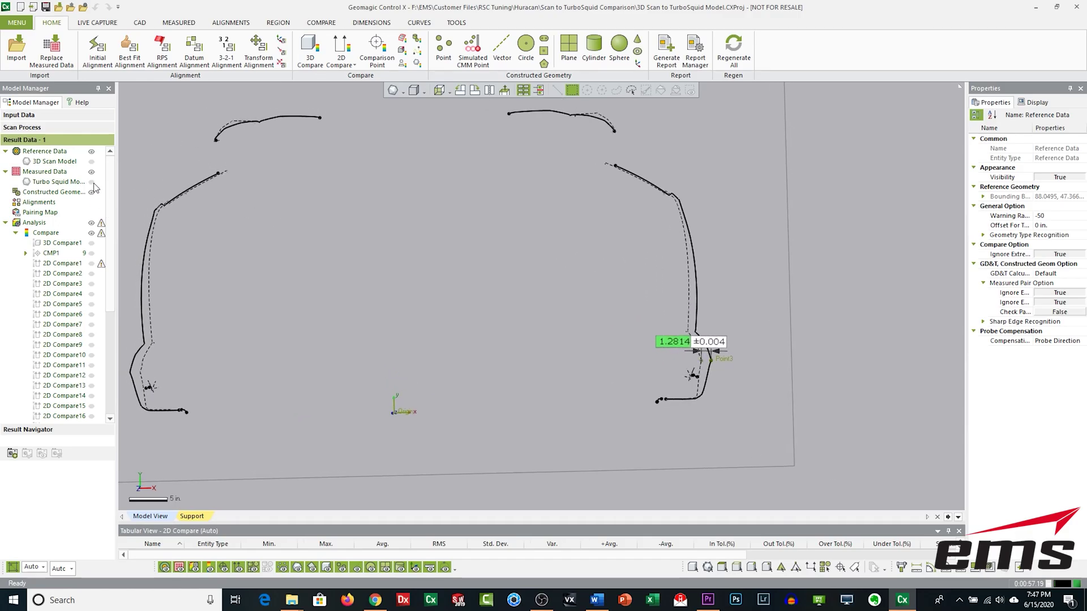
mouse_move(129, 168)
right_down()
mouse_move(339, 255)
mouse_move(708, 323)
mouse_move(590, 316)
right_up()
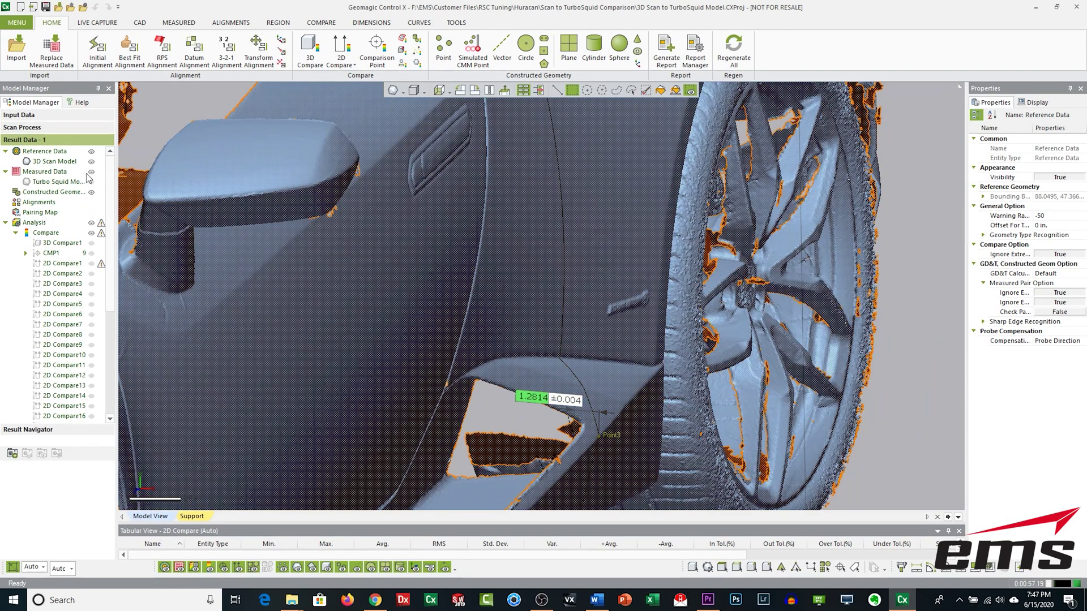
- With the car scan hidden, orbit around the Cross Section2 compare curves to view them obliquely
click(91, 162)
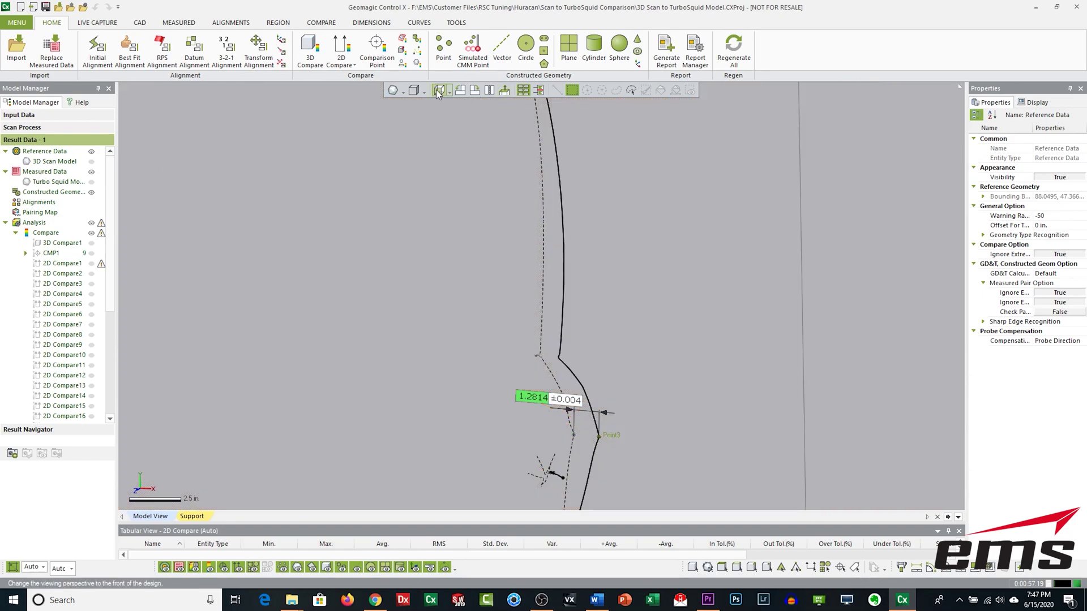
middle_drag(646, 316, 769, 250)
right_drag(769, 249, 731, 282)
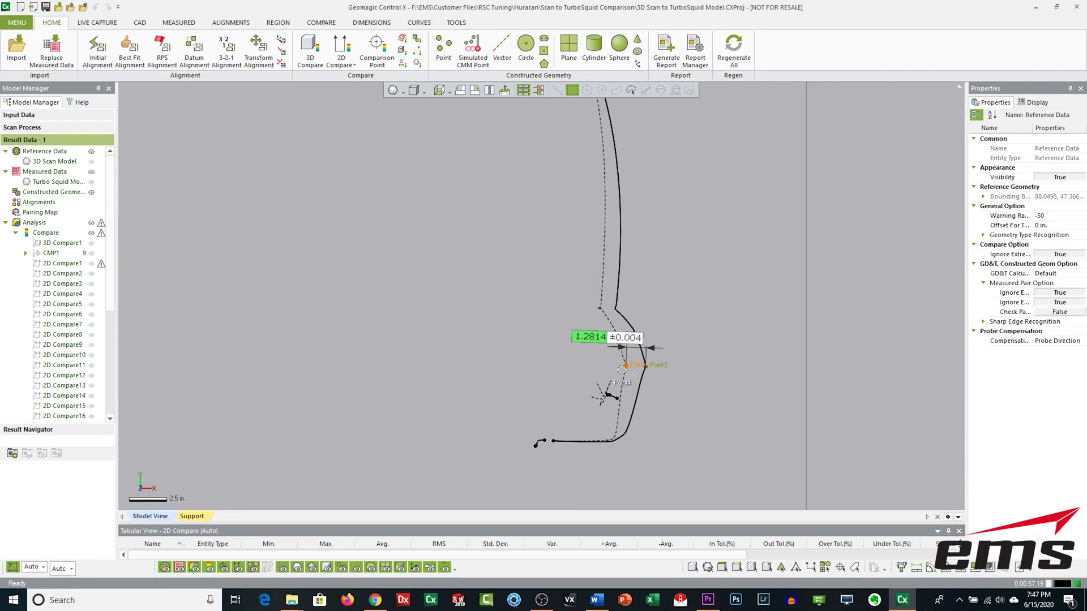
right_drag(621, 370, 551, 233)
scroll(554, 198, up, 2)
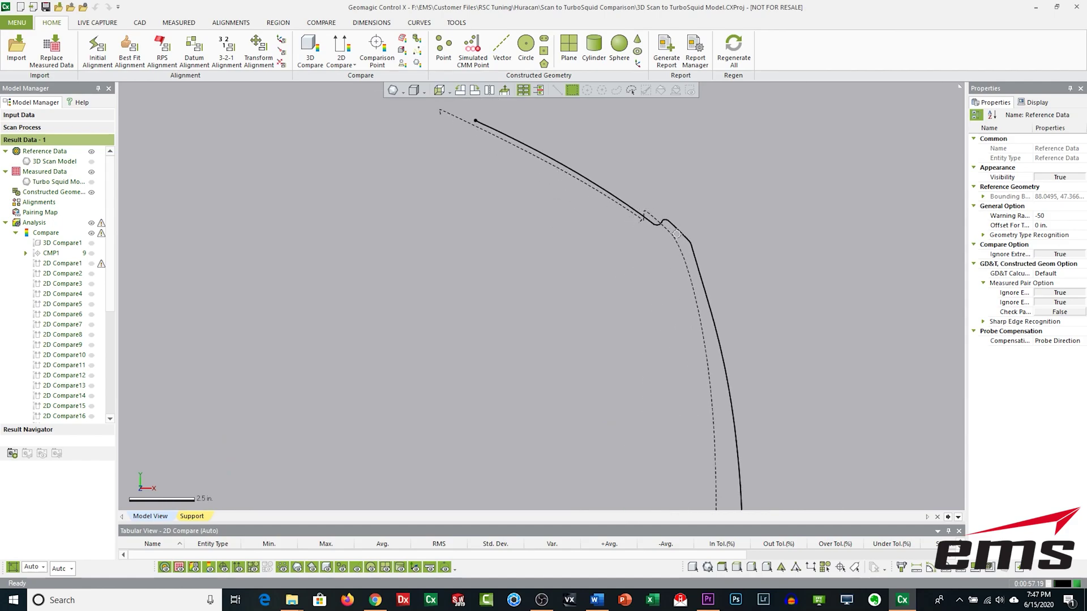
scroll(661, 296, down, 2)
right_drag(661, 311, 716, 322)
scroll(634, 274, up, 2)
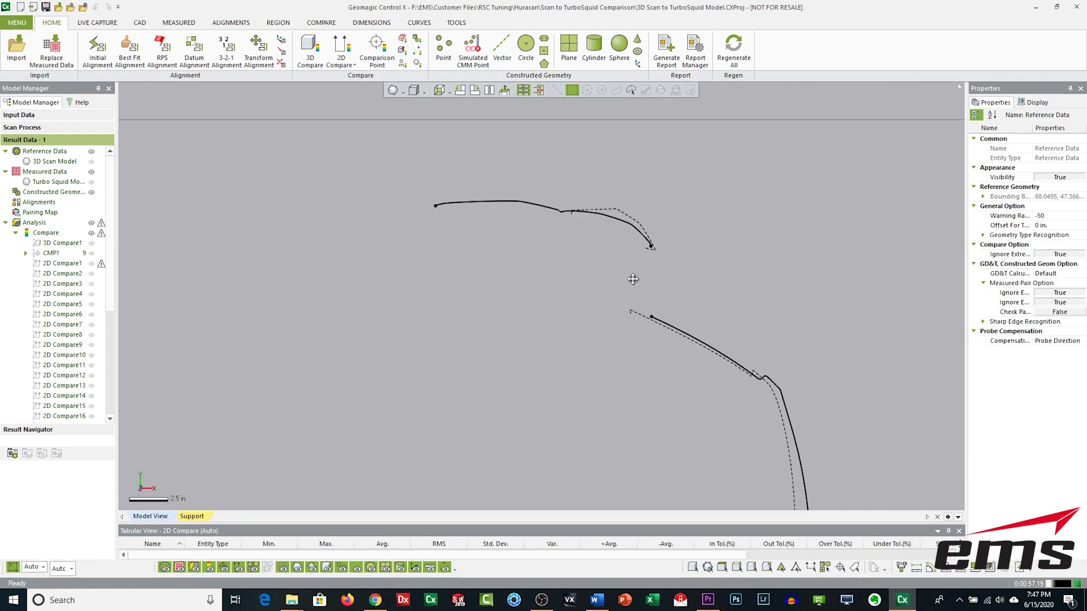
scroll(623, 237, down, 4)
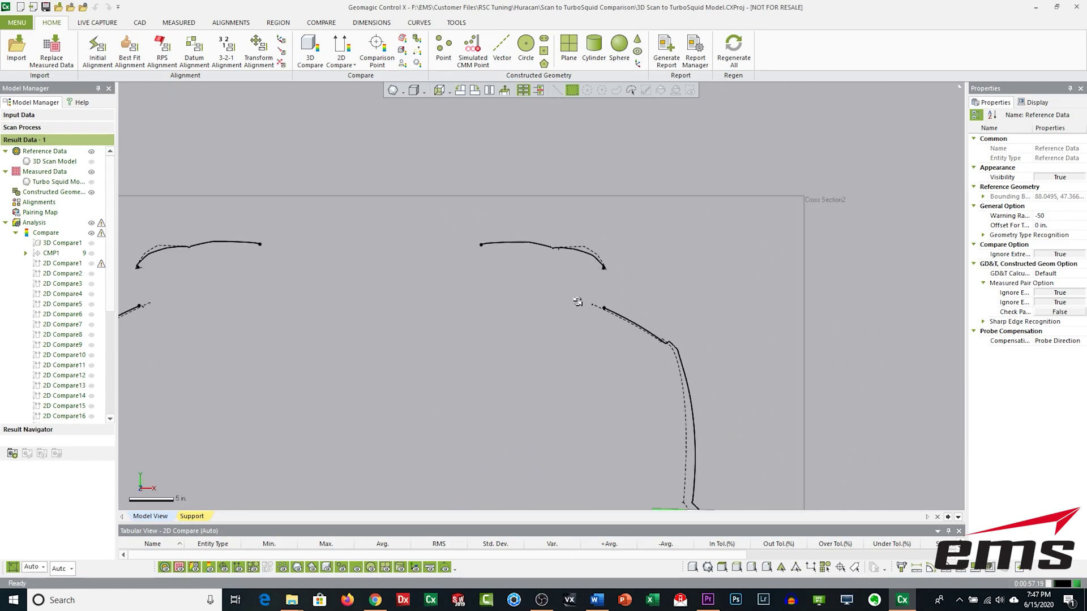
mouse_move(609, 271)
right_down()
mouse_move(601, 278)
mouse_move(620, 280)
right_up()
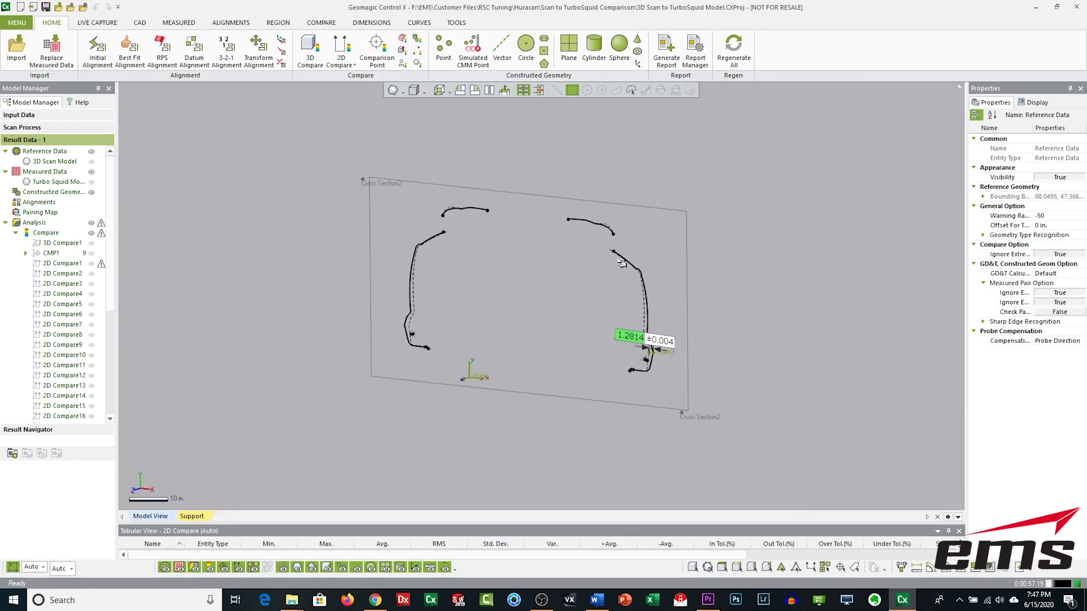
scroll(554, 316, up, 3)
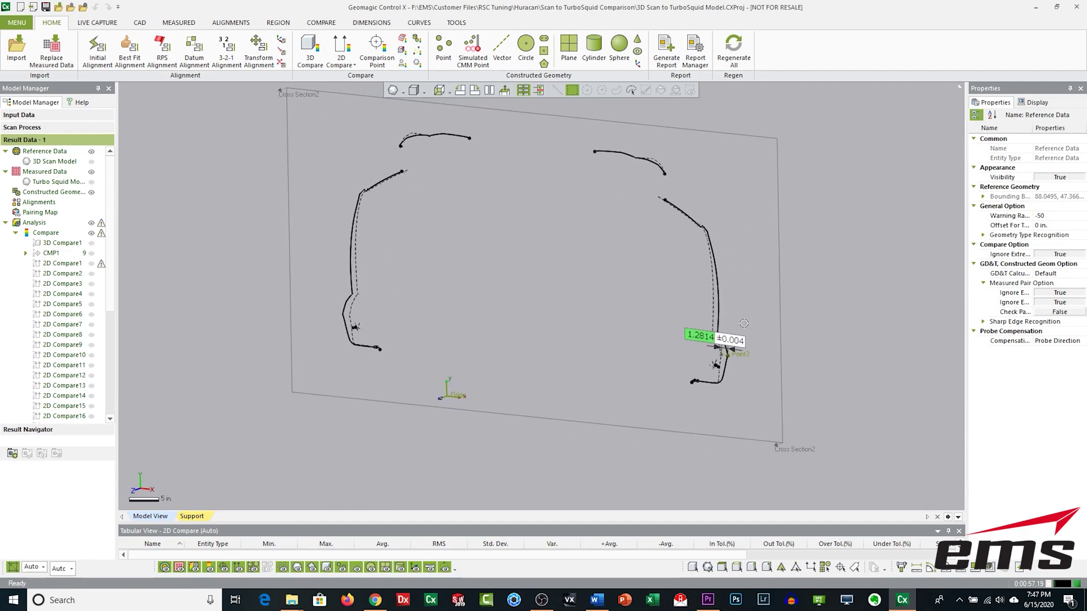
- Show the scan, display Cross Section1 instead of Cross Section2, and switch to a side view
click(92, 162)
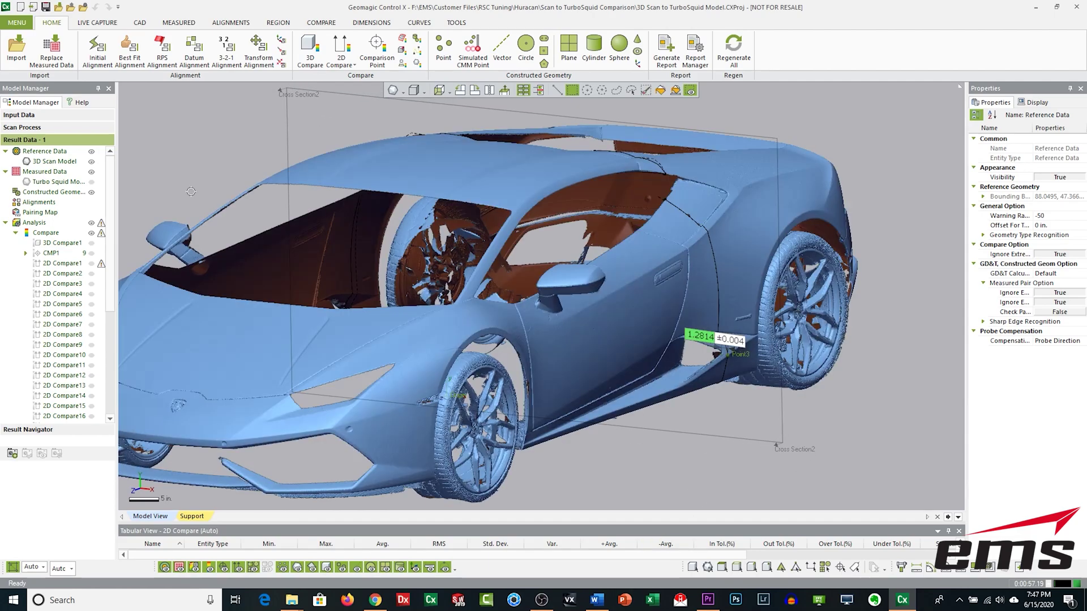
scroll(582, 286, down, 3)
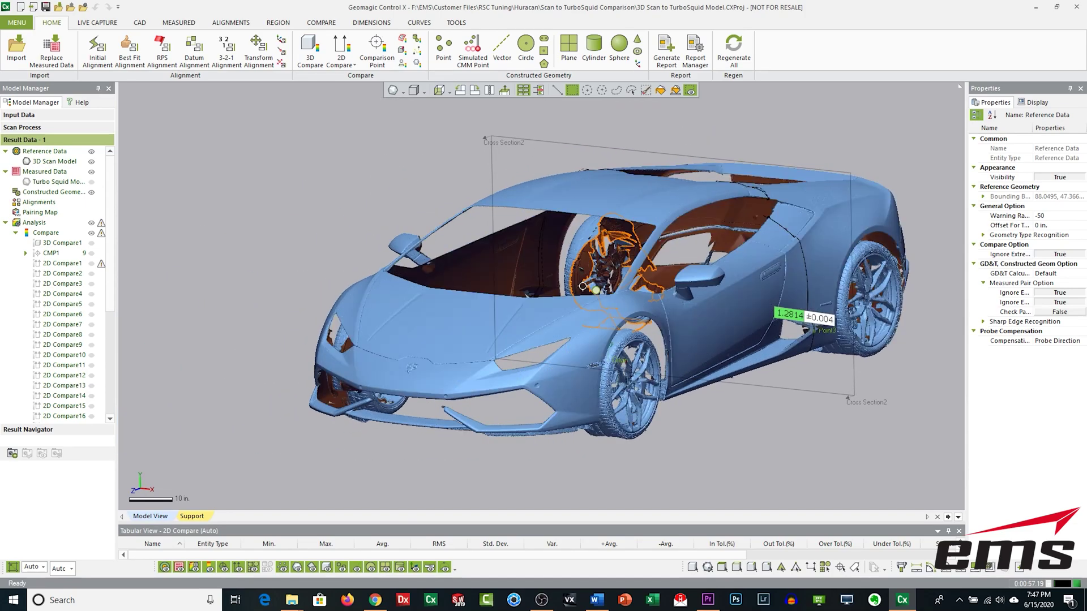
scroll(40, 323, down, 6)
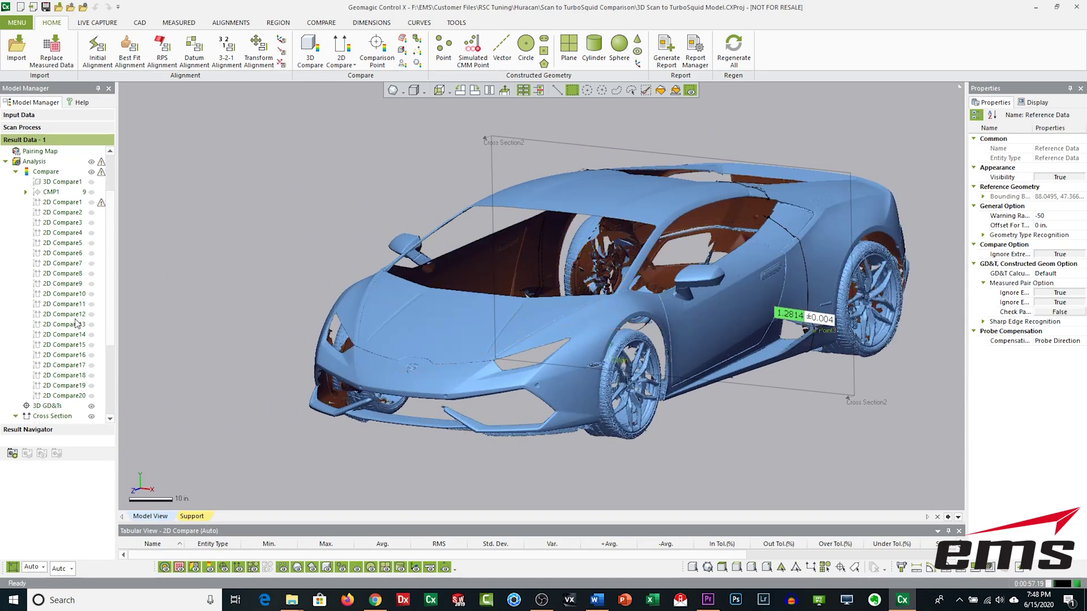
click(92, 306)
click(91, 316)
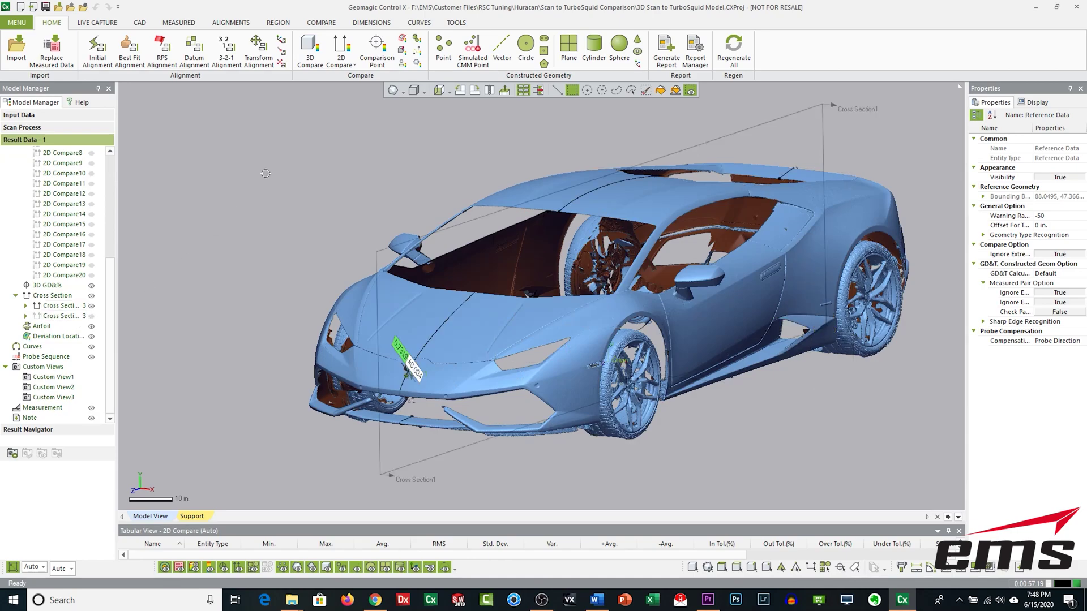
click(449, 92)
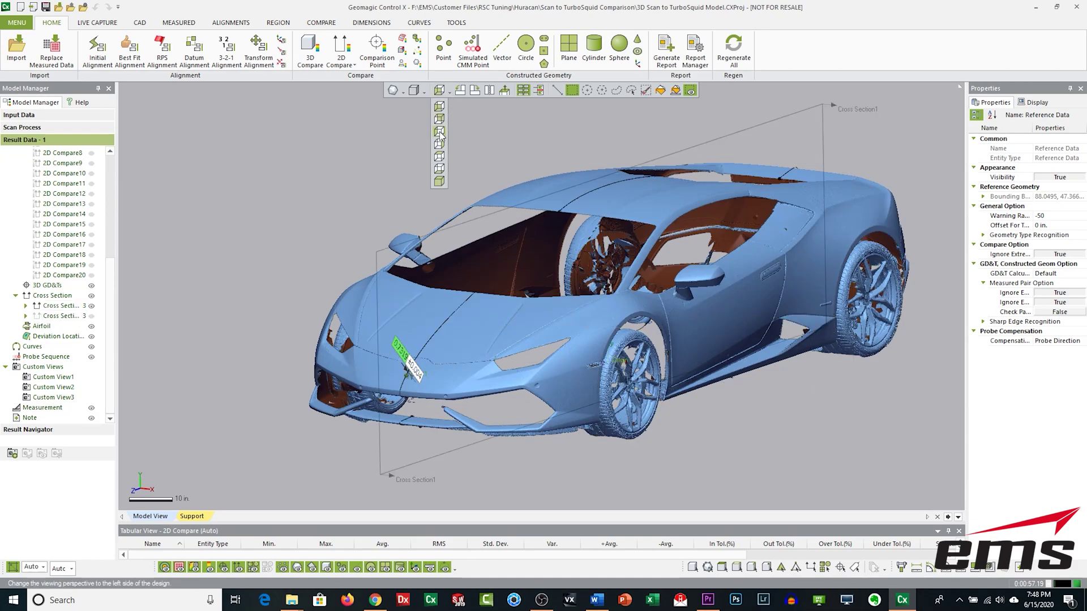
click(442, 136)
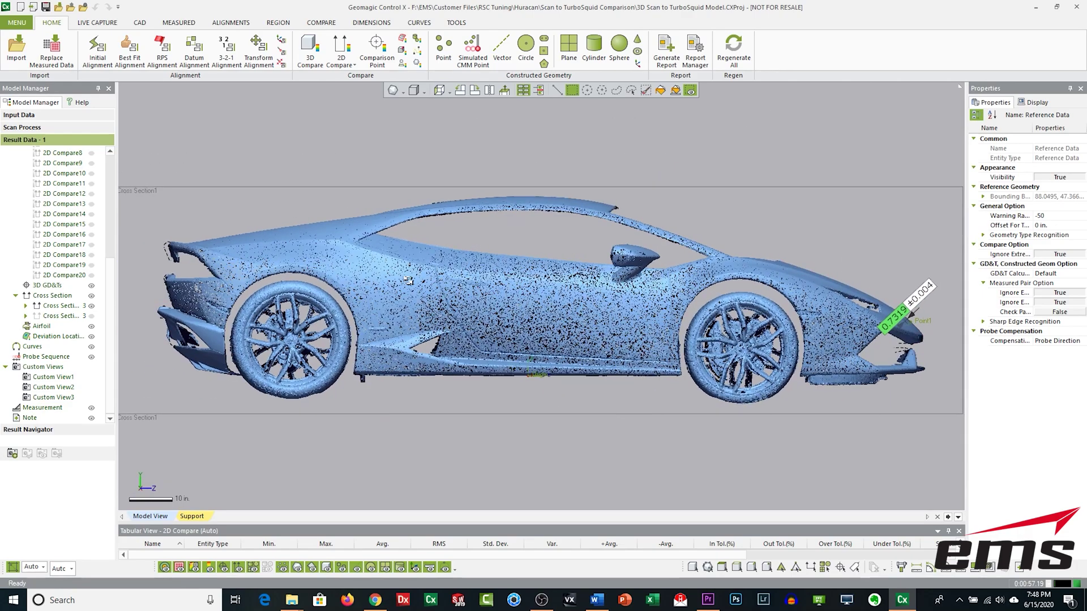
- Hide the scan and orbit the Cross Section1 roof curve and 0.7319 label to face it straight on
scroll(85, 170, up, 6)
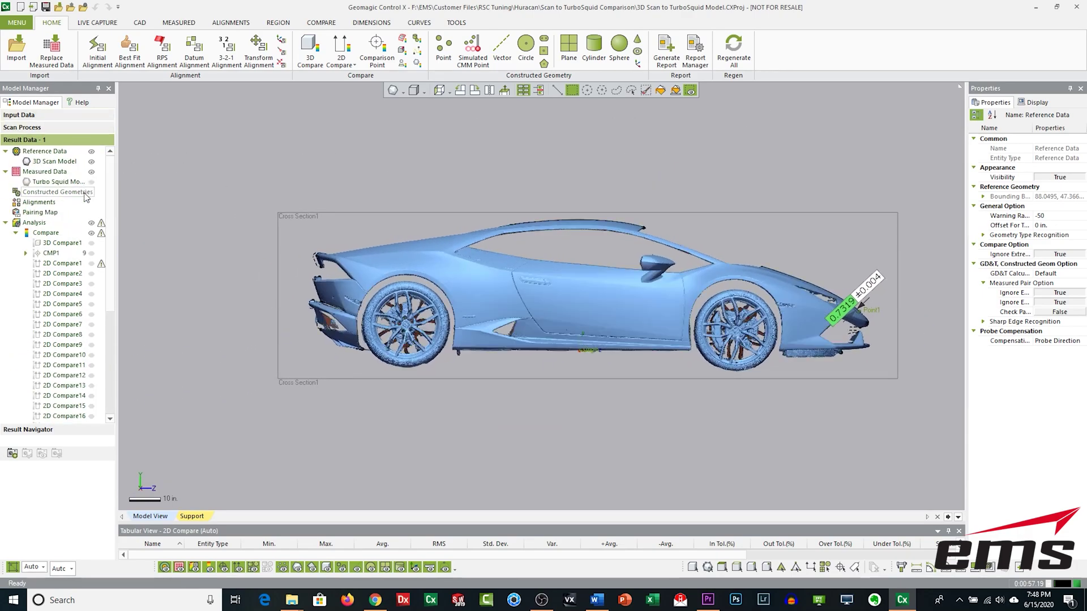
click(91, 162)
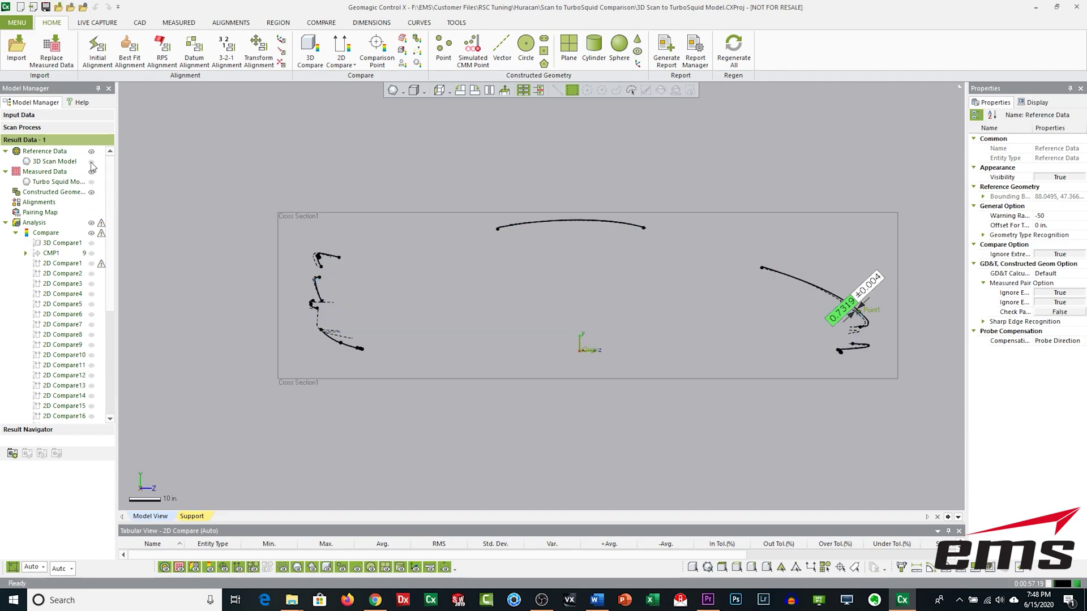
scroll(593, 231, up, 5)
scroll(593, 231, up, 2)
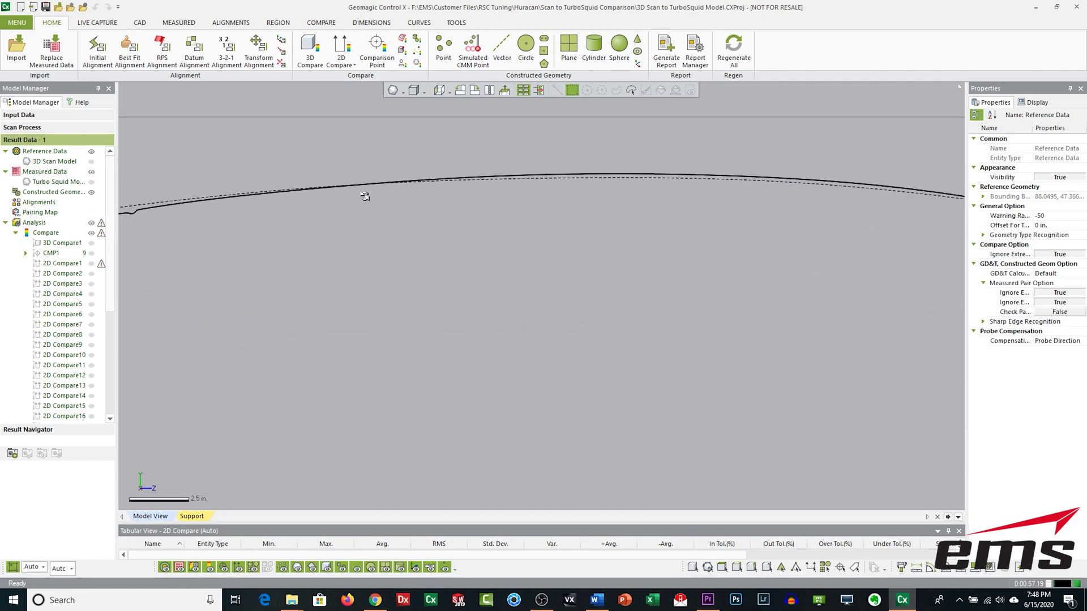
scroll(429, 228, down, 3)
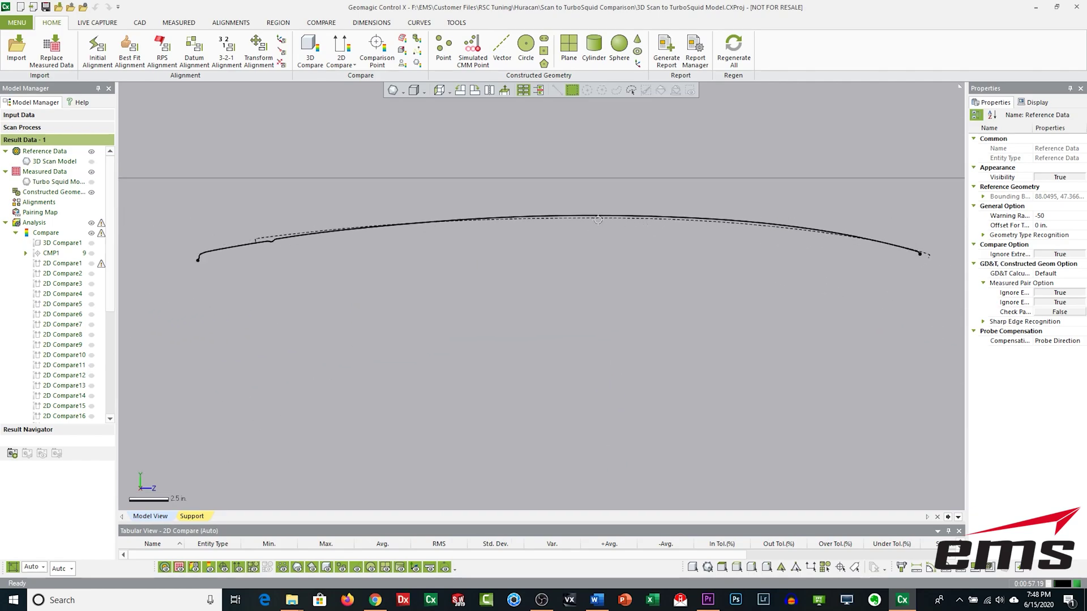
right_drag(630, 314, 437, 194)
scroll(468, 274, up, 2)
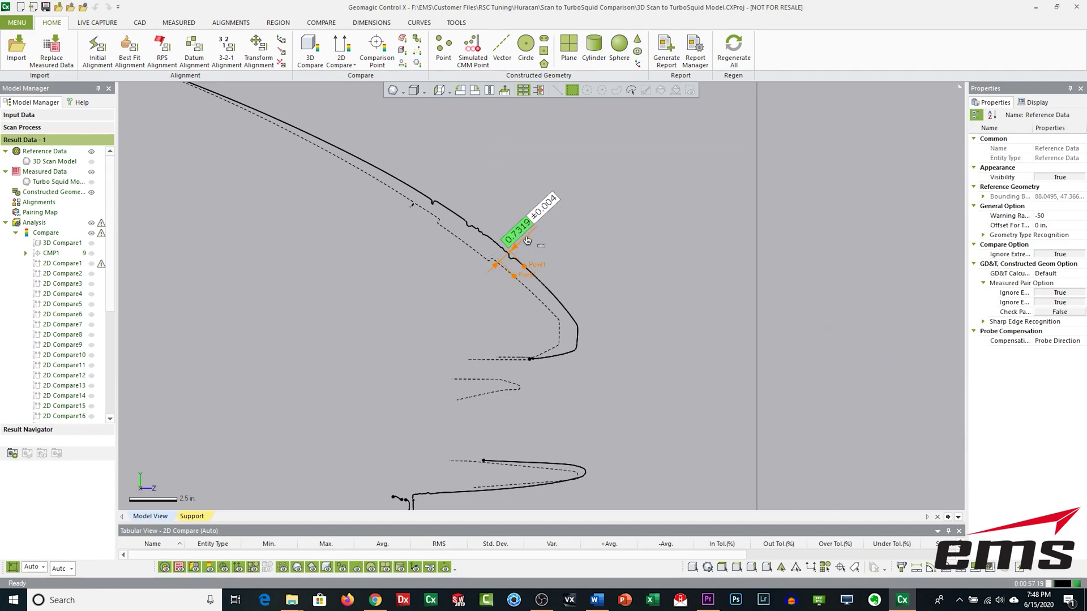
scroll(526, 242, down, 5)
ctrl+right_drag(271, 310, 509, 249)
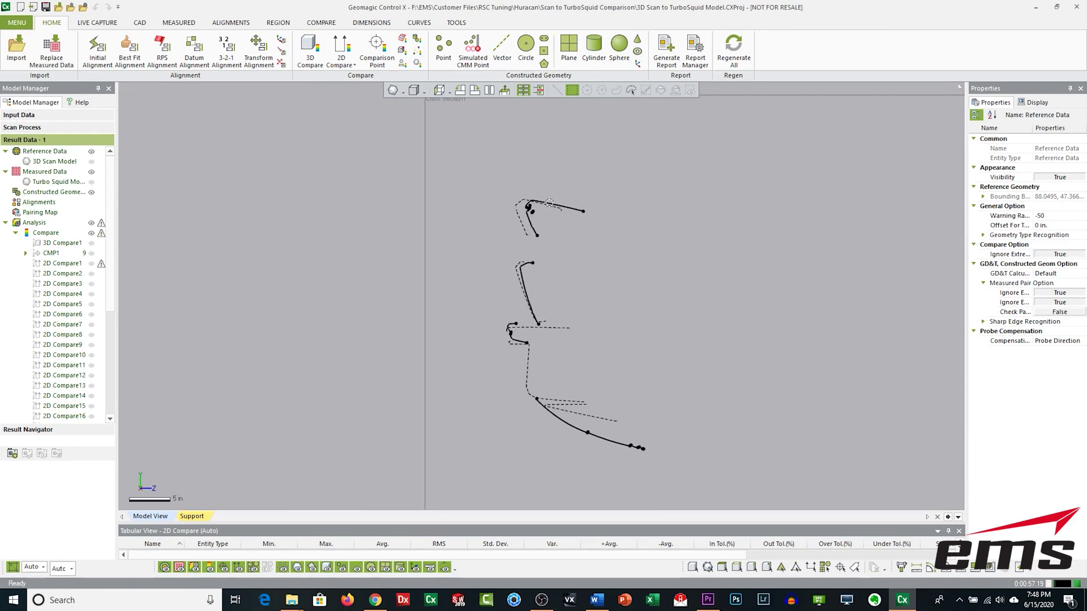
scroll(560, 299, up, 2)
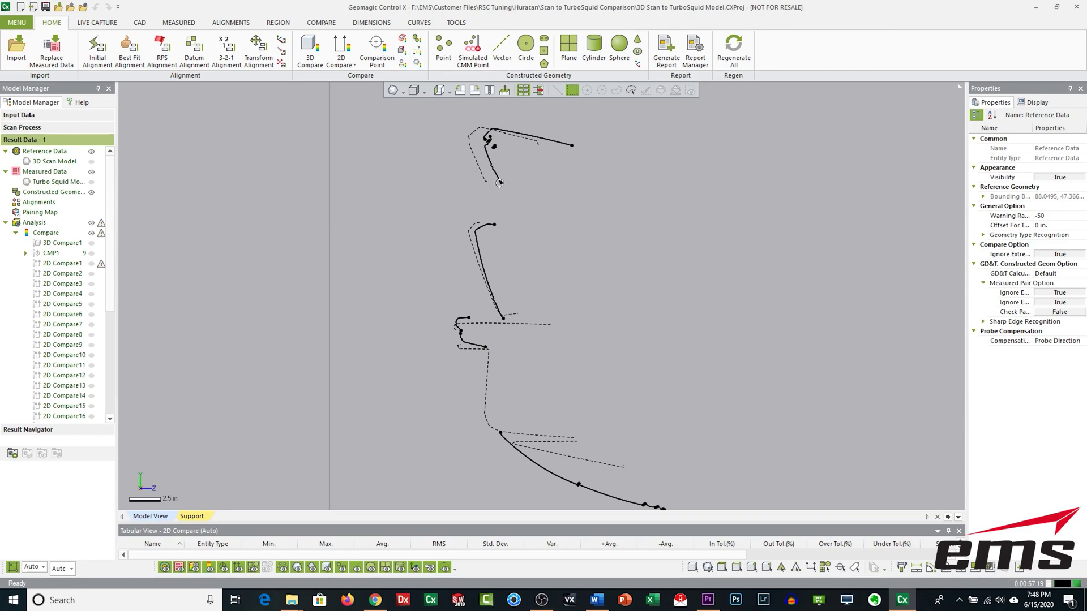
scroll(518, 186, up, 2)
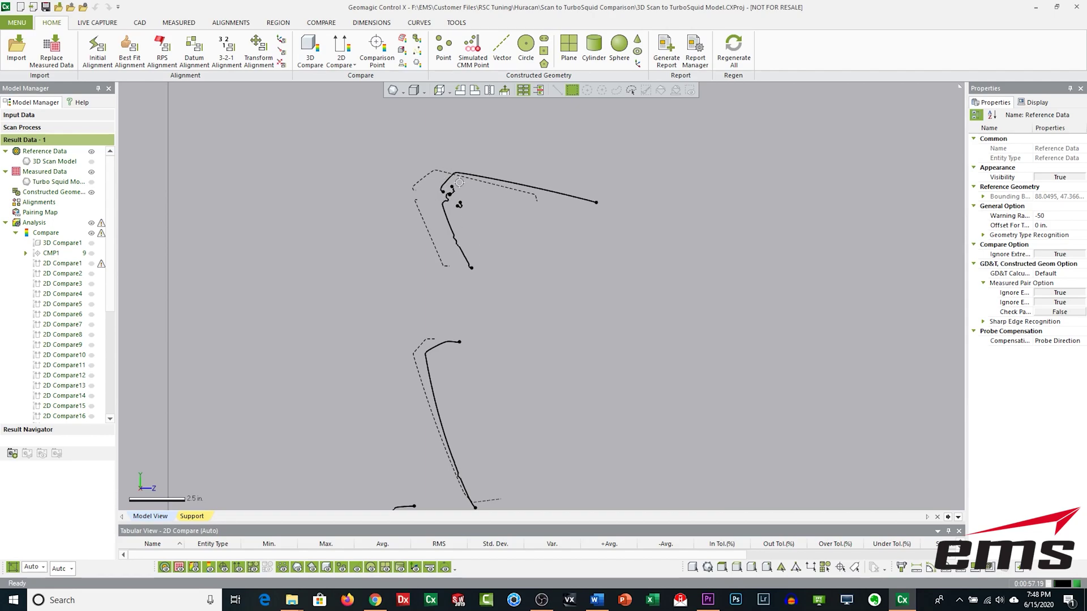
right_drag(458, 182, 469, 238)
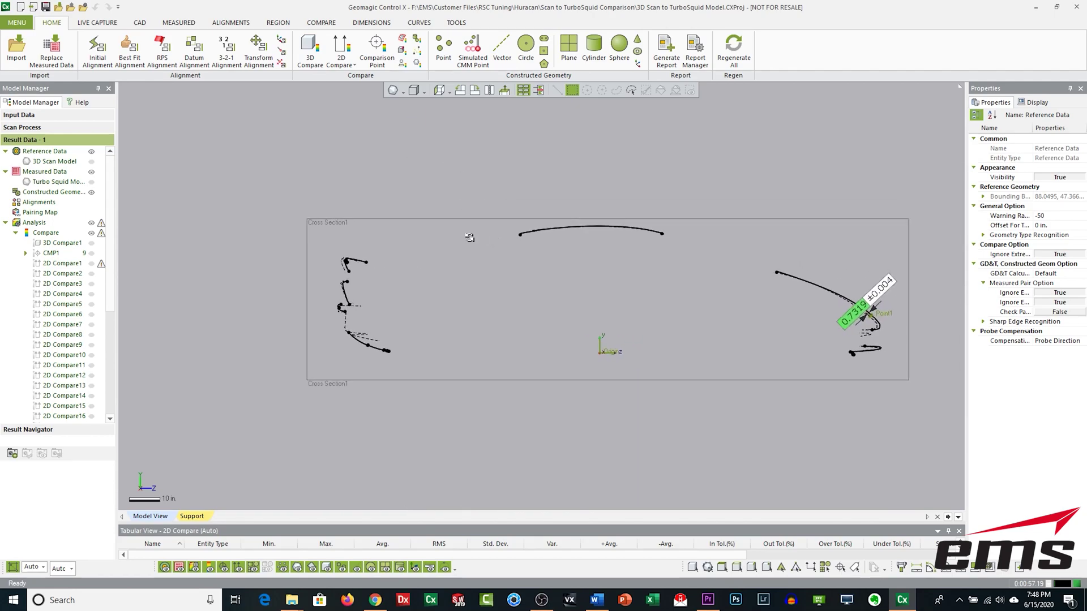
- Show the Huracan scan again and orbit it to a front-top angle
click(91, 162)
right_drag(255, 368, 588, 313)
scroll(588, 313, down, 3)
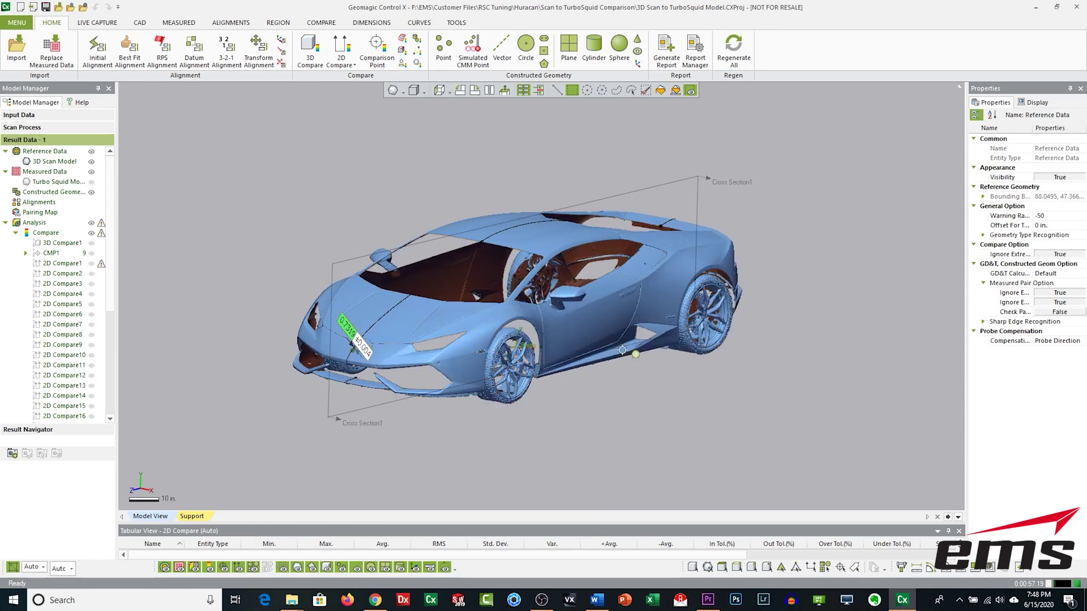
right_drag(628, 351, 630, 353)
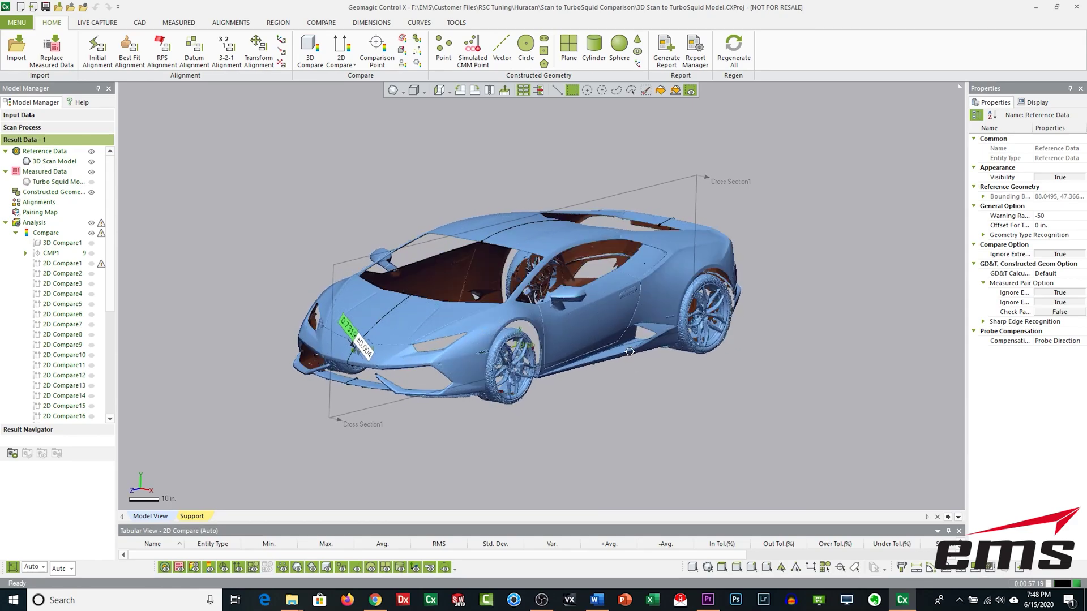